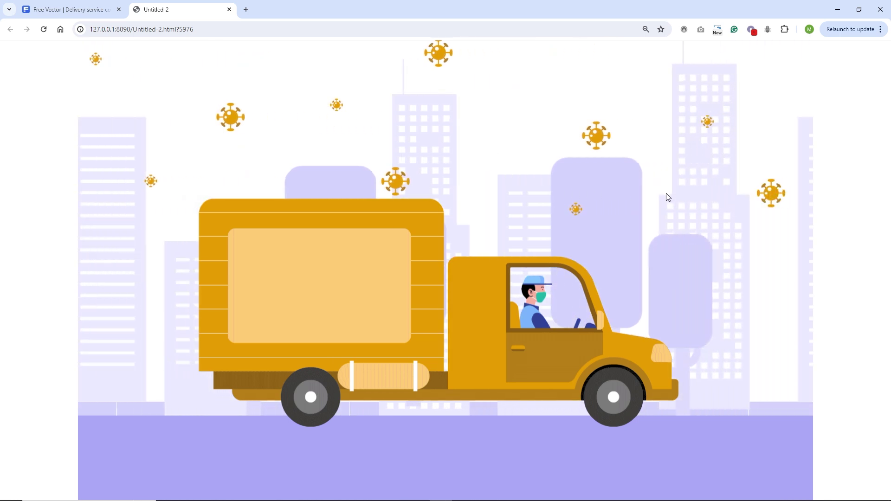
# Examine how the delivery van animation scales at different browser window sizes, and view its source vector on the Freepik page
pyautogui.click(865, 15)
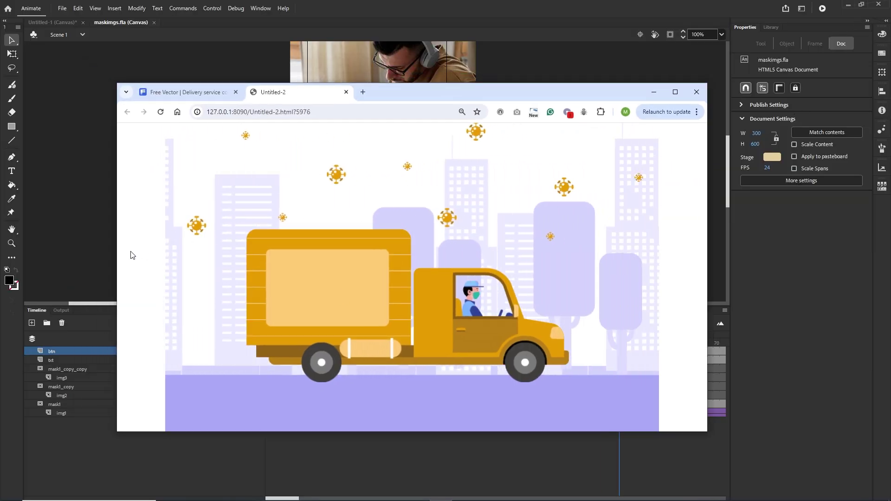
pyautogui.moveTo(116, 250); pyautogui.dragTo(150, 259)
pyautogui.moveTo(438, 428); pyautogui.dragTo(438, 374)
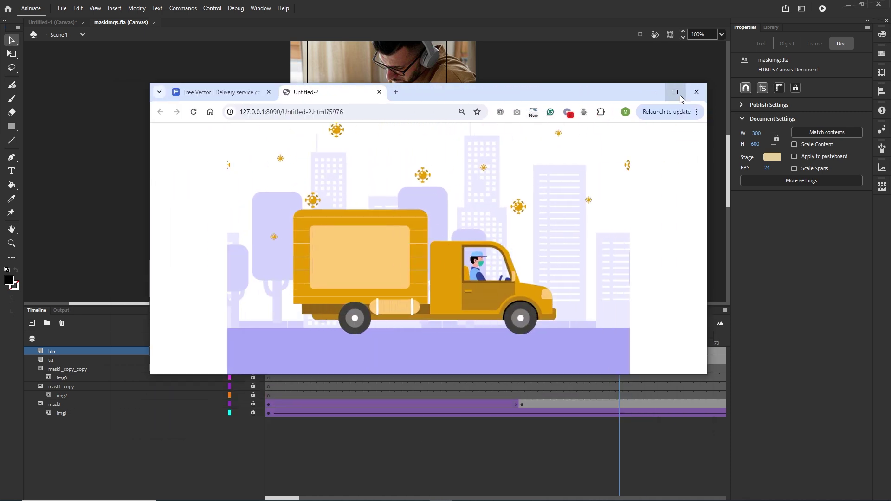
pyautogui.click(675, 92)
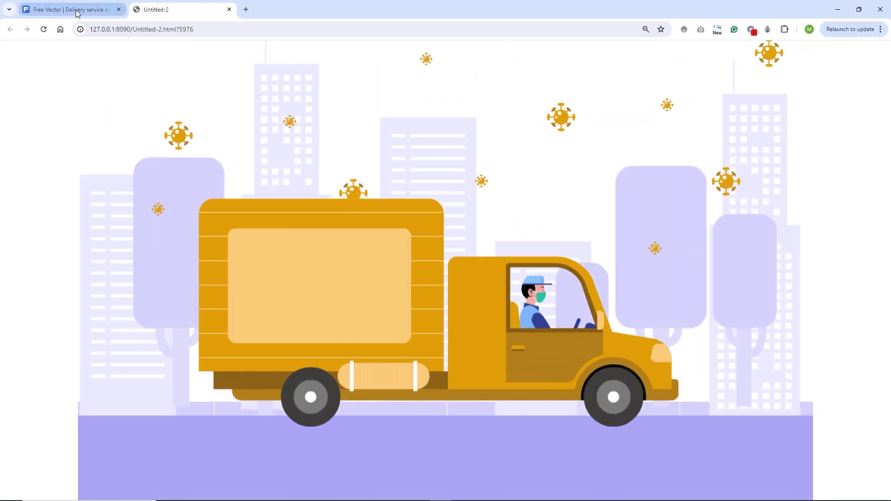
pyautogui.click(77, 10)
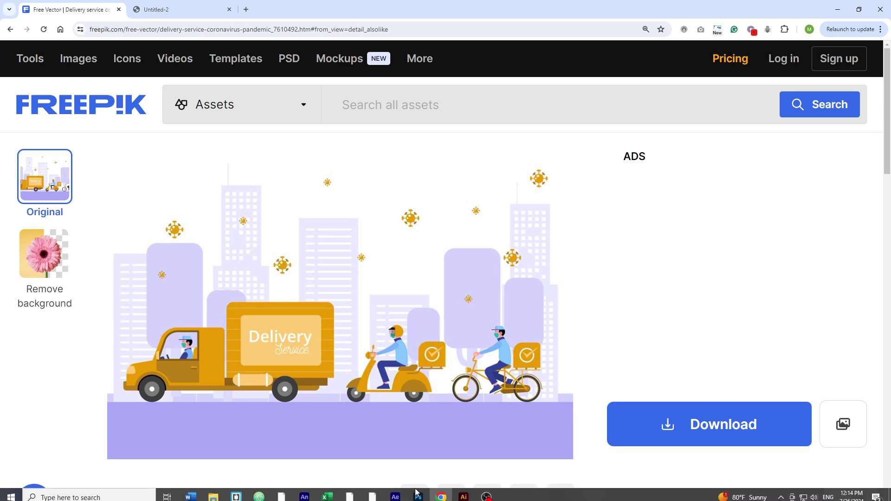
# Switch to Animate and create a new HTML5 Canvas document sized 800 by 500 pixels
pyautogui.click(305, 492)
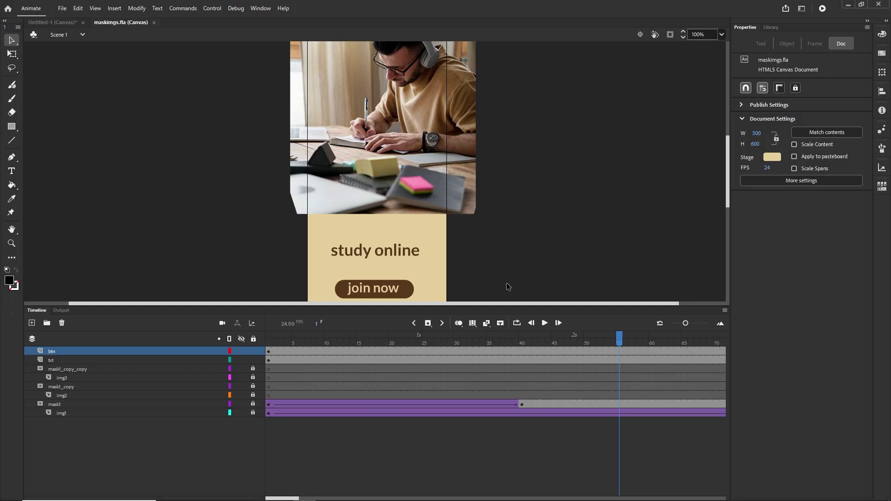
pyautogui.hotkey('ctrl', 'Return')
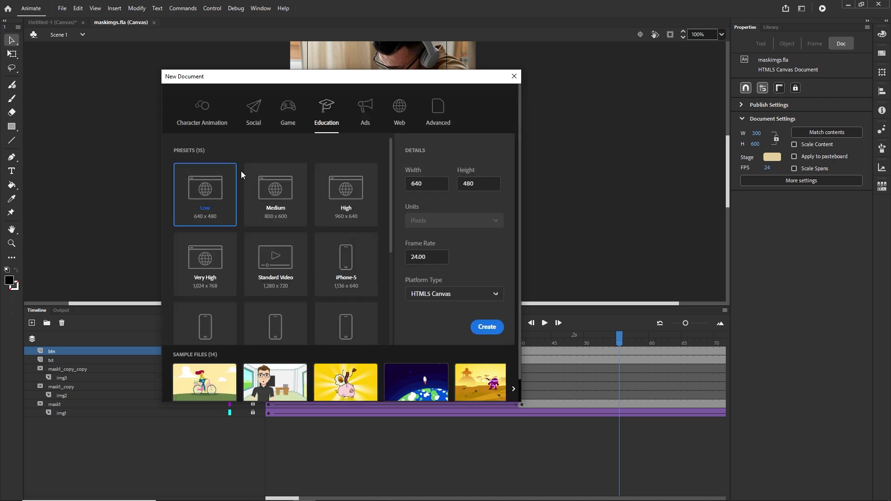
pyautogui.doubleClick(411, 184)
pyautogui.write('800')
pyautogui.press('Tab')
pyautogui.write('5')
pyautogui.click(485, 328)
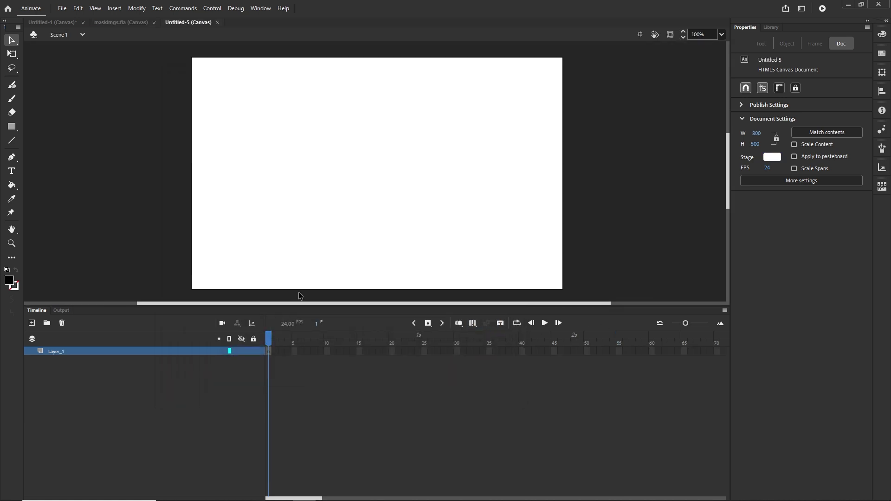
# Import delivery.ai from the illustrator folder onto the stage, converting its layers to Animate layers
pyautogui.click(213, 498)
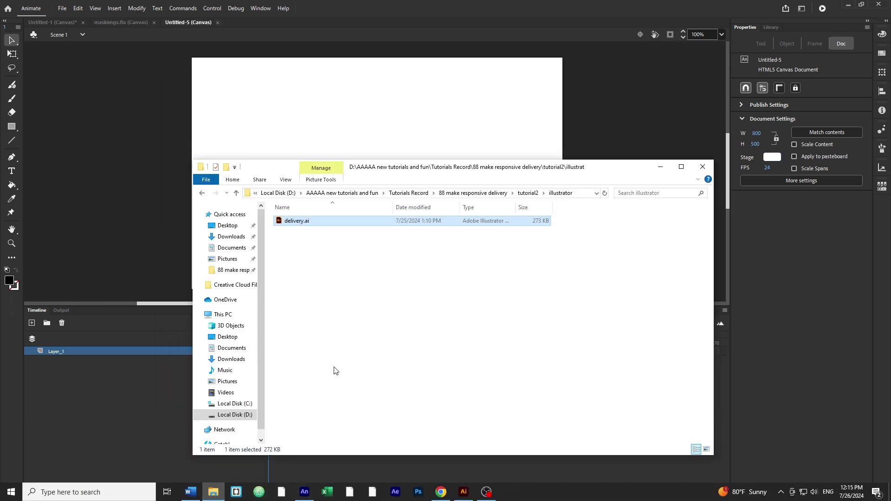
pyautogui.moveTo(612, 178); pyautogui.dragTo(613, 287)
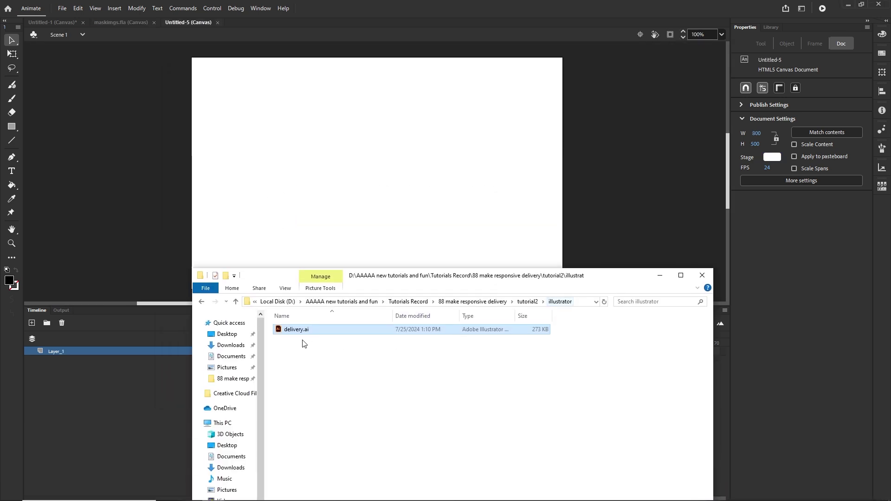
pyautogui.moveTo(291, 334); pyautogui.dragTo(350, 176)
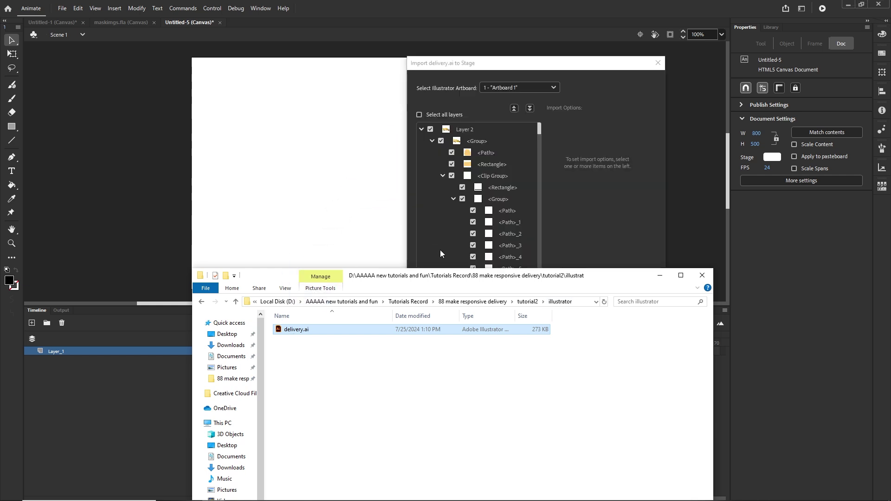
pyautogui.click(581, 185)
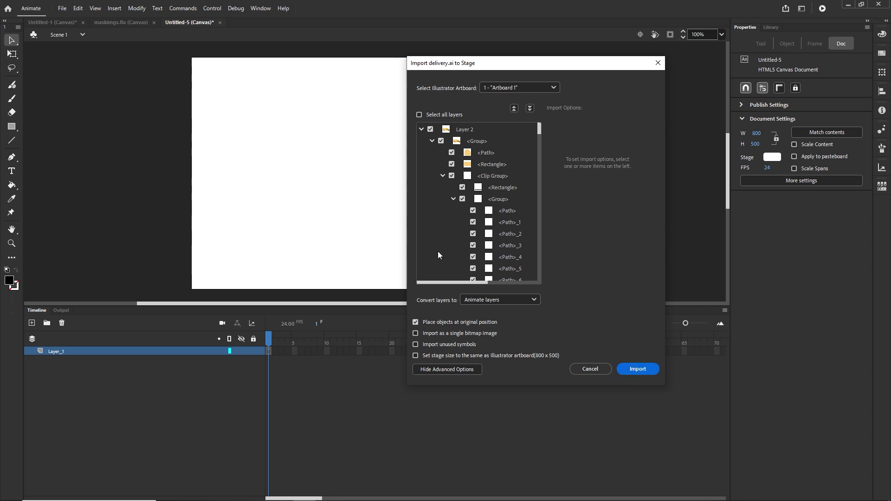
pyautogui.click(643, 371)
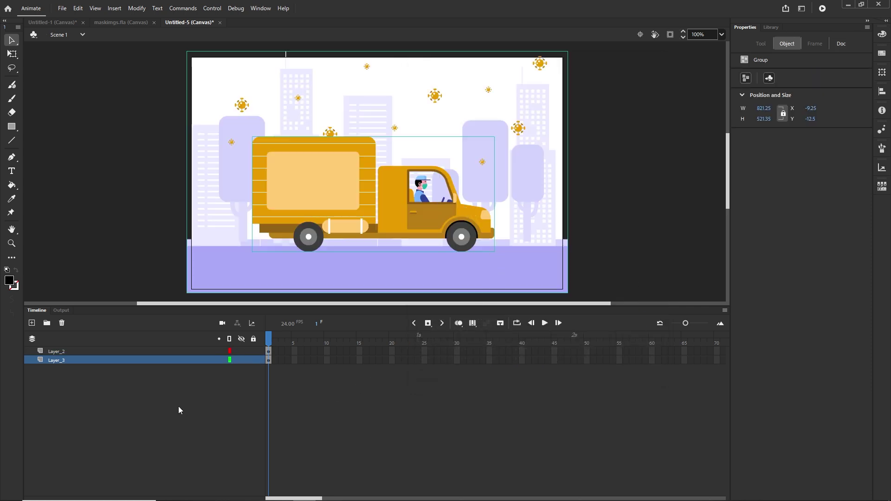
# Hide Layer_2 briefly and show it again to check which artwork each imported layer holds
pyautogui.click(241, 352)
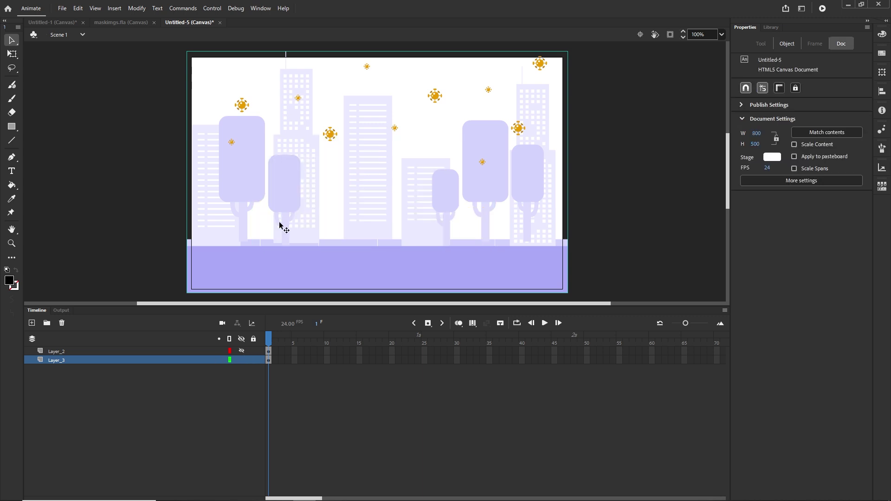
pyautogui.click(244, 351)
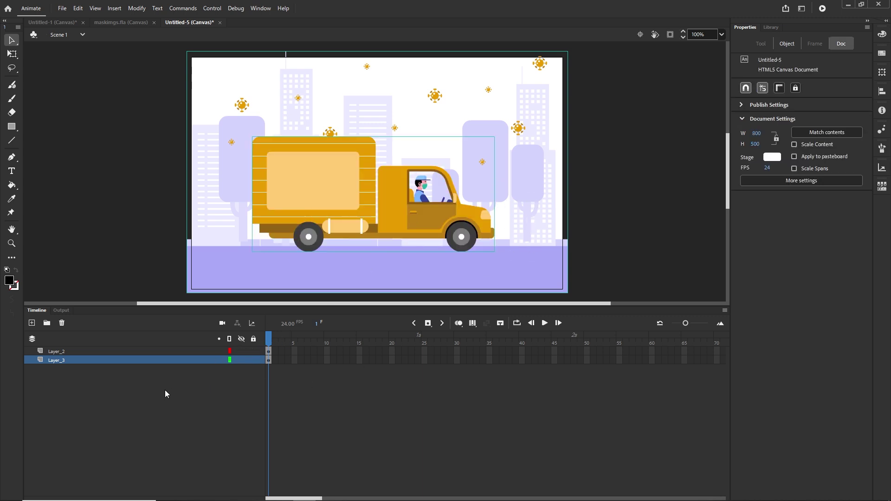
pyautogui.click(617, 226)
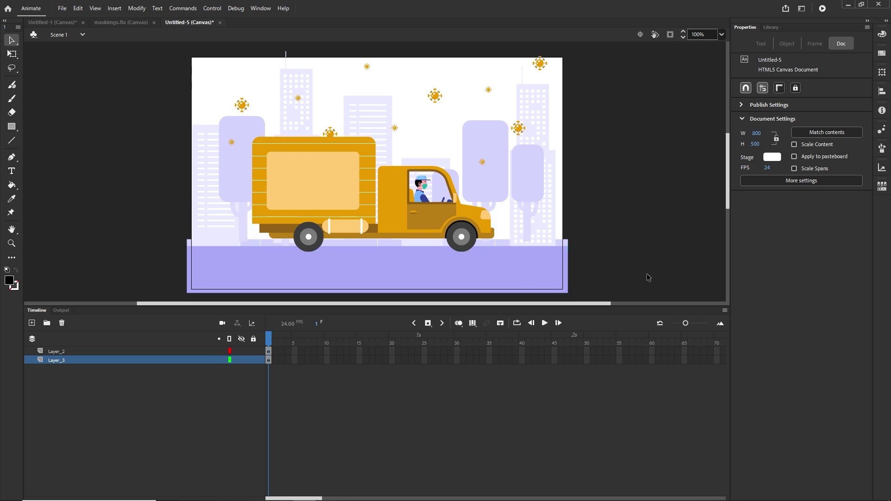
# Convert the city background group to a movie clip symbol named BG
pyautogui.click(490, 137)
pyautogui.click(137, 8)
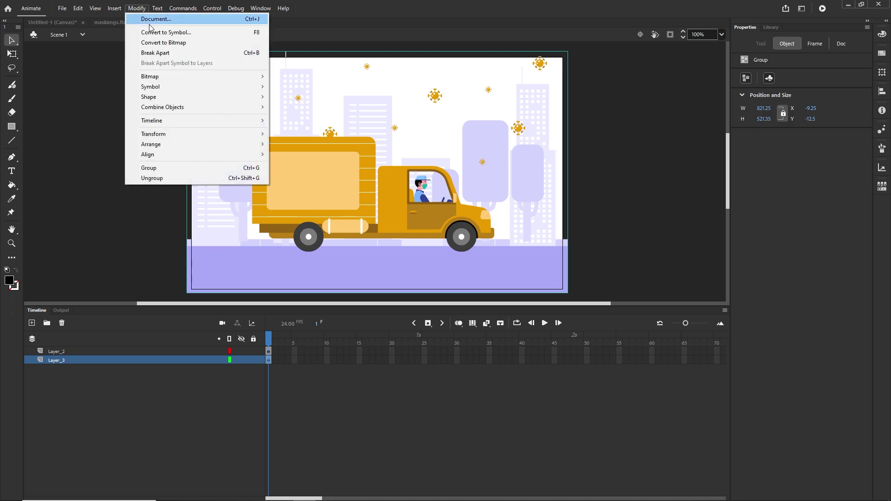
pyautogui.click(158, 32)
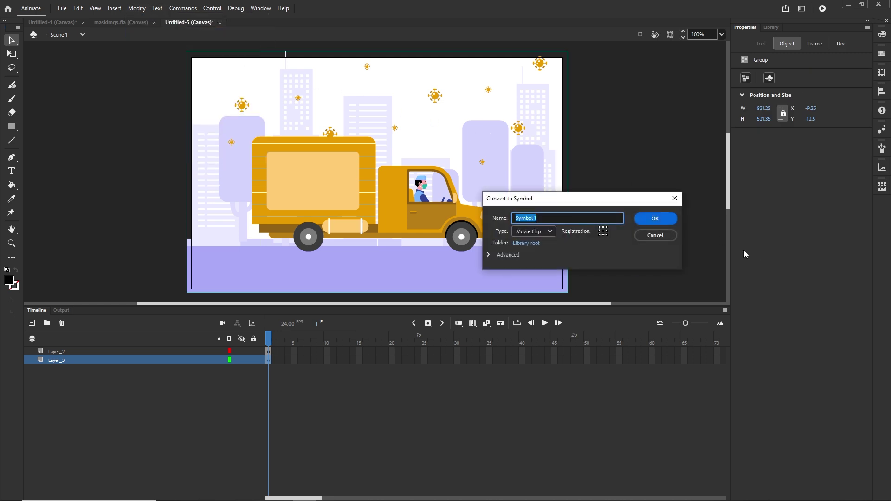
pyautogui.write('BG')
pyautogui.click(655, 219)
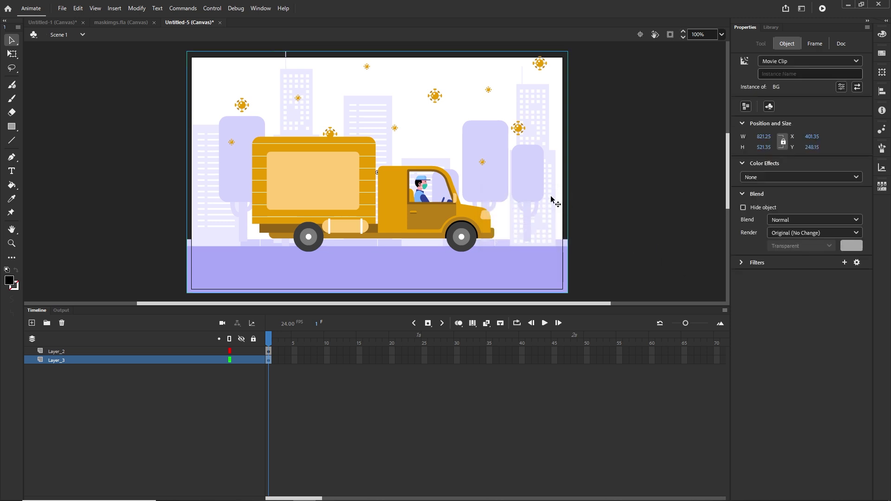
# Duplicate the BG movie clip and place the copy directly against the original's right edge
pyautogui.scroll(-3, 552, 200)
pyautogui.scroll(-1, 545, 197)
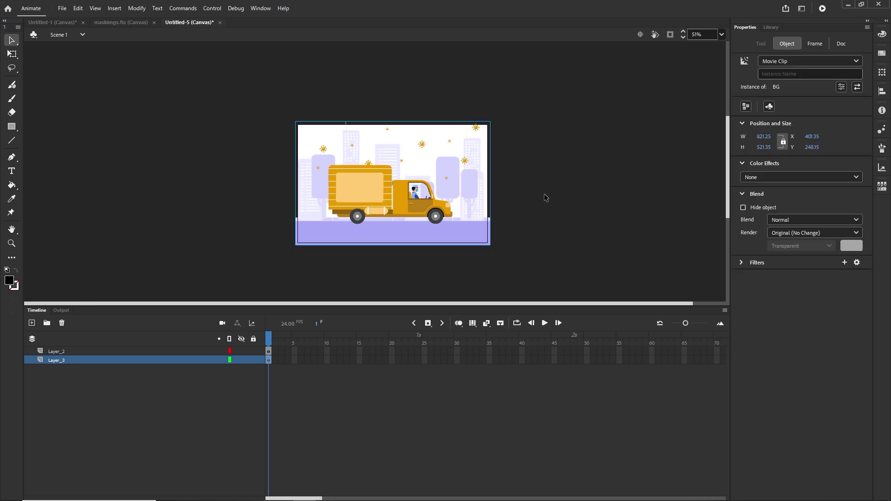
pyautogui.click(565, 260)
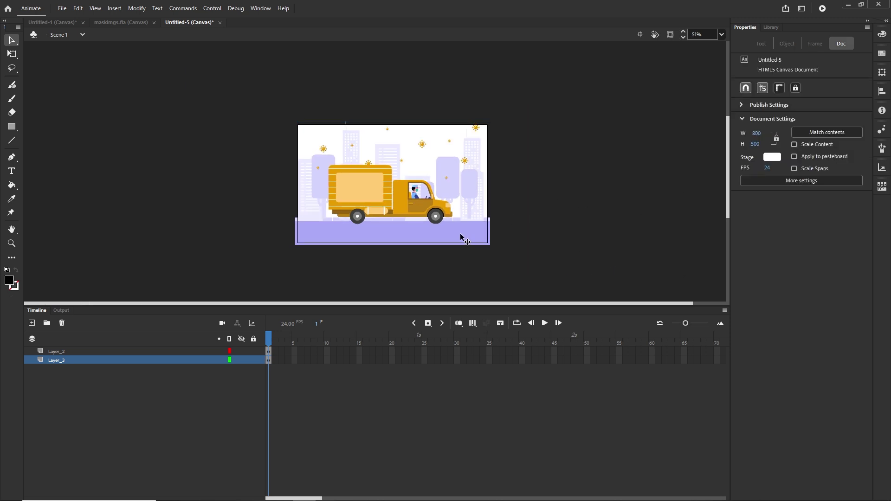
pyautogui.click(461, 237)
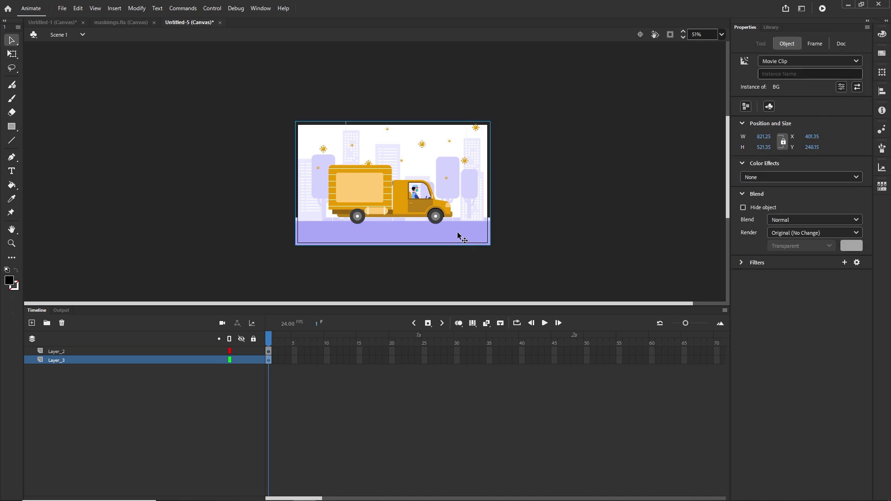
pyautogui.moveTo(461, 238); pyautogui.dragTo(645, 251)
pyautogui.click(634, 281)
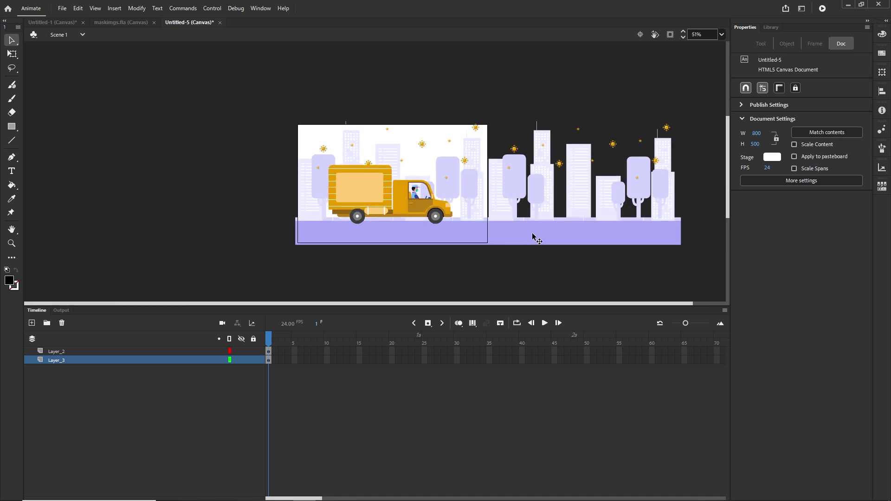
# Add a third BG copy to the right of the second, slightly overlapping it to continue the city strip
pyautogui.scroll(-2, 502, 211)
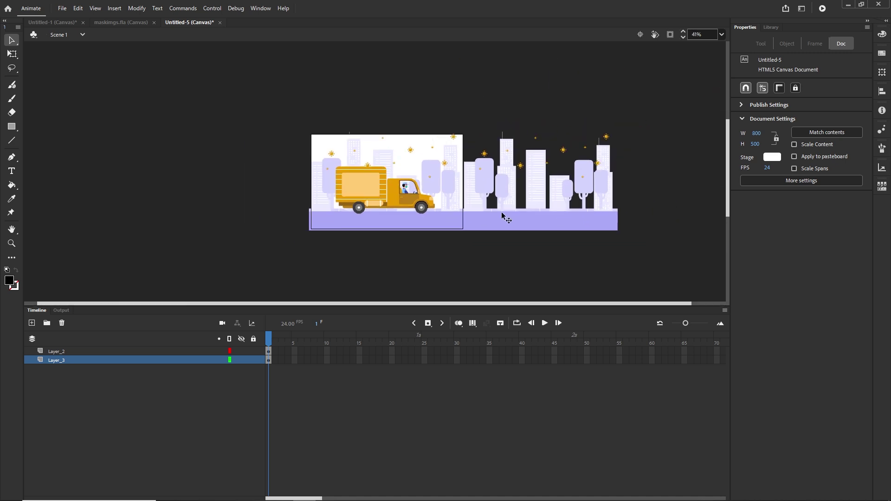
pyautogui.click(546, 224)
pyautogui.moveTo(533, 224); pyautogui.dragTo(686, 213)
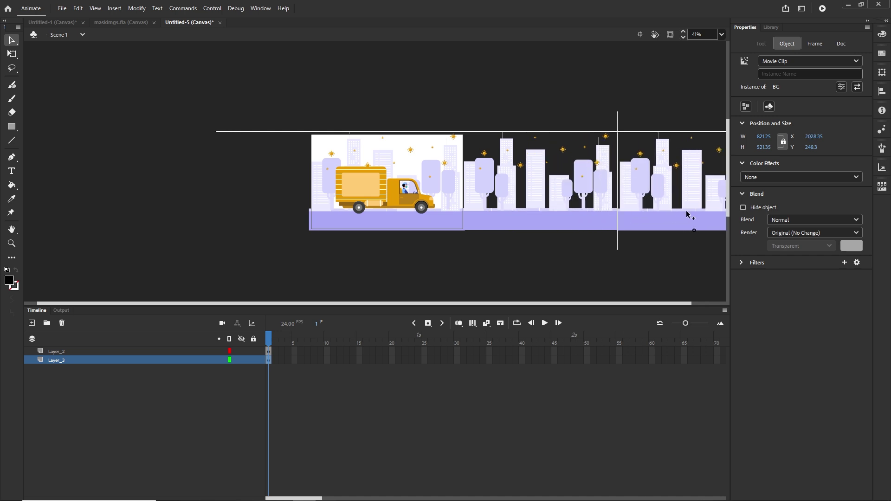
pyautogui.click(651, 268)
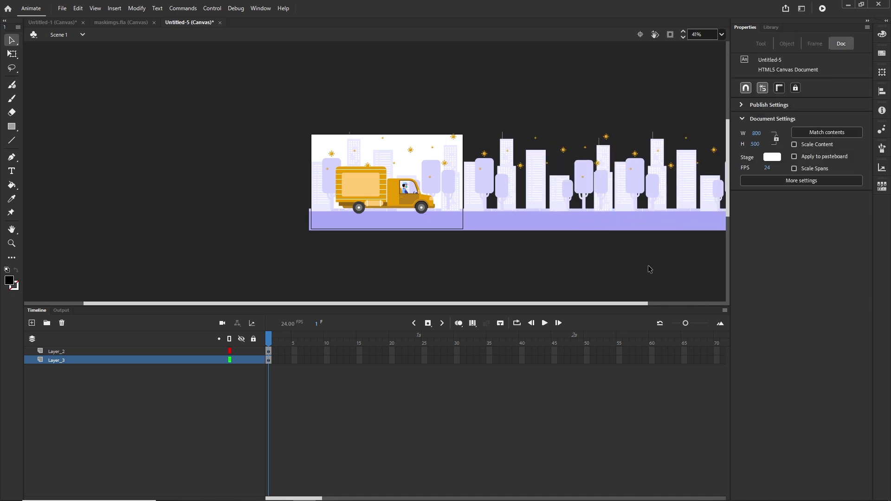
pyautogui.click(671, 35)
pyautogui.click(671, 35)
# Rename Layer_3 to BG and Layer_2 to Van
pyautogui.doubleClick(55, 361)
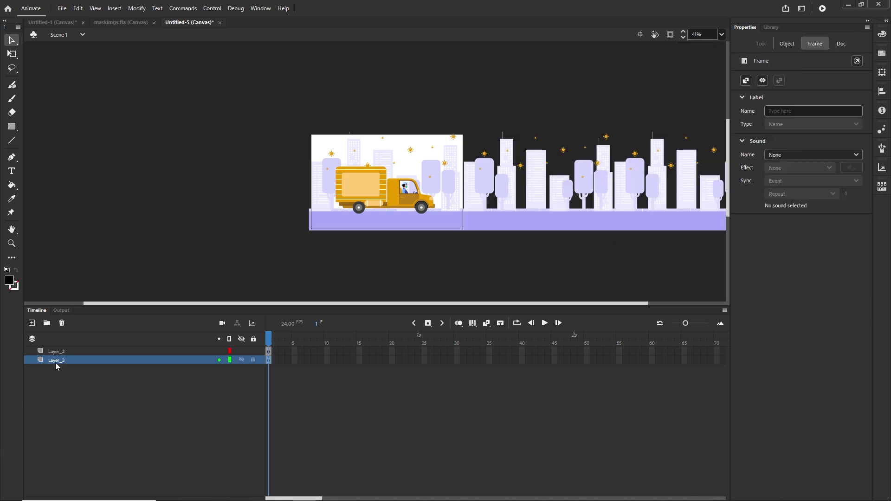
pyautogui.write('Bg')
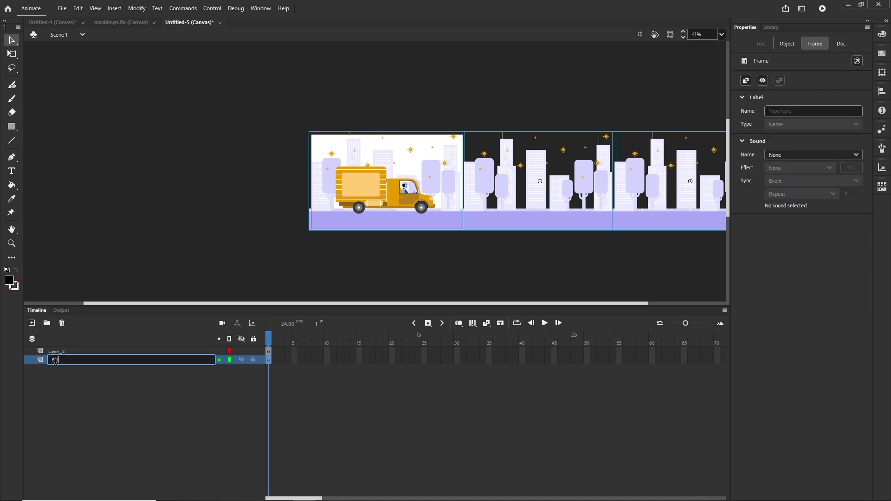
pyautogui.press('Return')
pyautogui.doubleClick(60, 351)
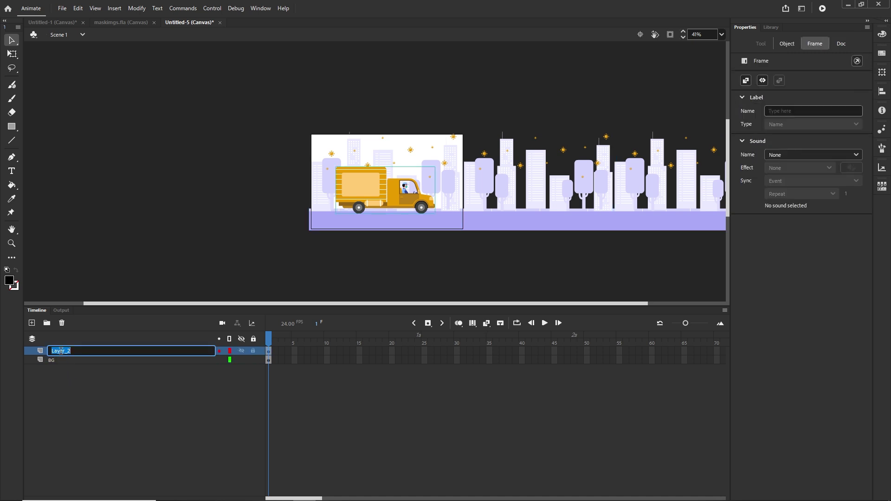
pyautogui.write('Van')
pyautogui.click(64, 382)
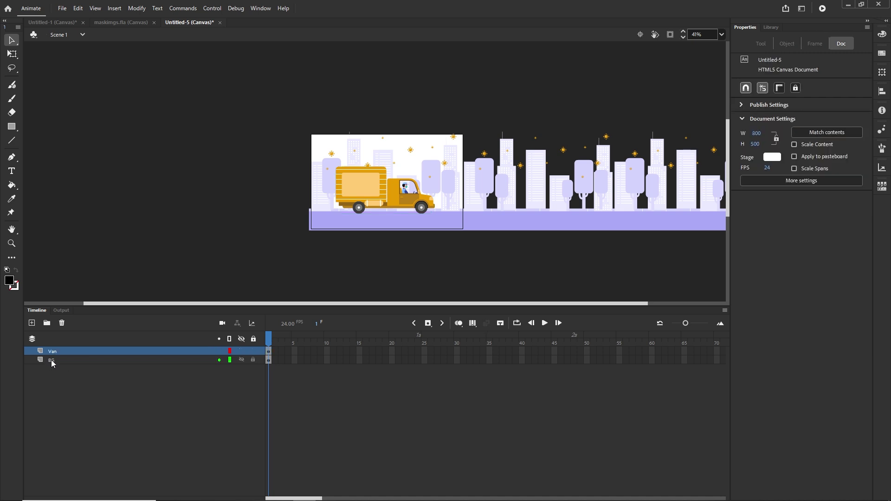
# Convert all the background copies on the BG layer into one movie clip symbol named allBGs
pyautogui.click(53, 362)
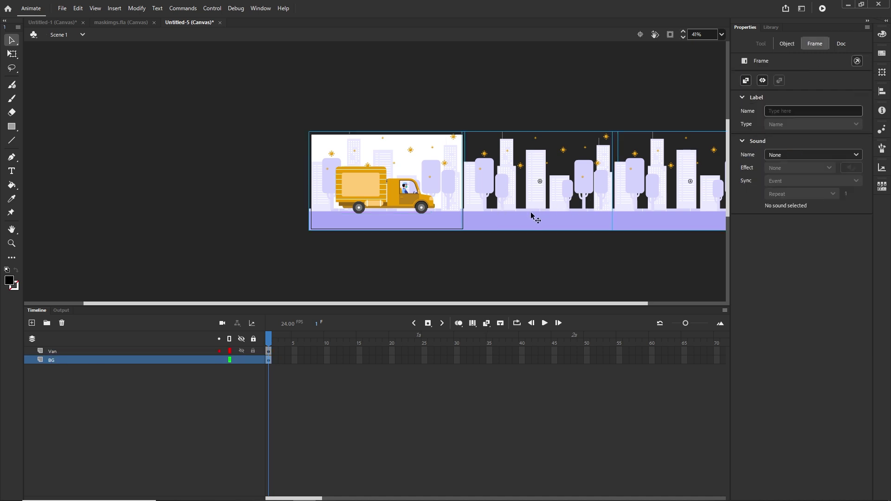
pyautogui.press('F8')
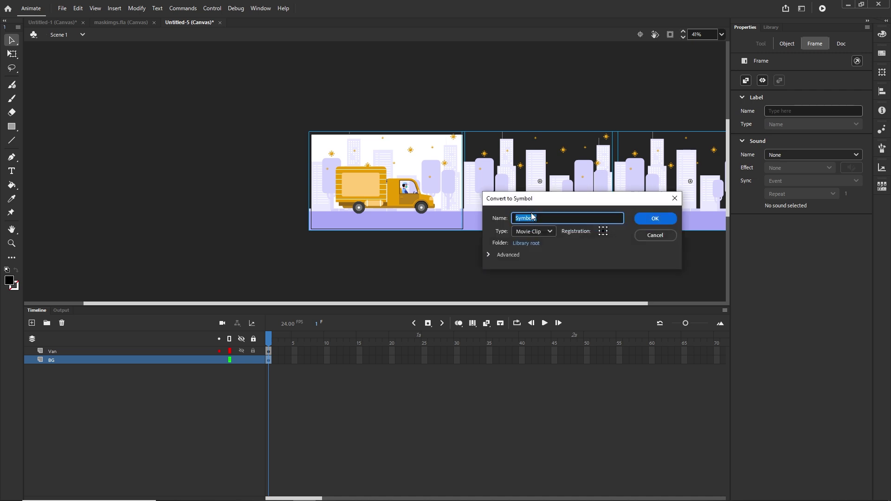
pyautogui.write('allBGs')
pyautogui.click(654, 219)
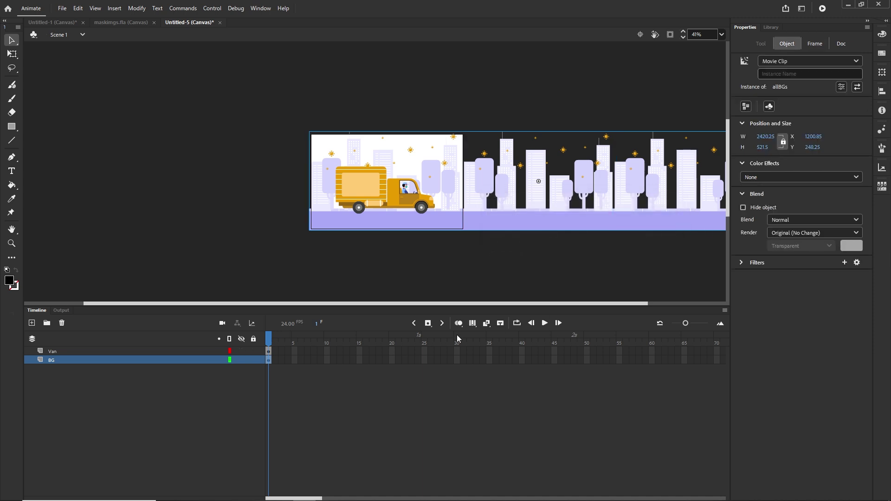
# Extend both the Van and BG layers by inserting frames up to frame 200
pyautogui.moveTo(315, 498); pyautogui.dragTo(450, 498)
pyautogui.moveTo(587, 364); pyautogui.dragTo(586, 354)
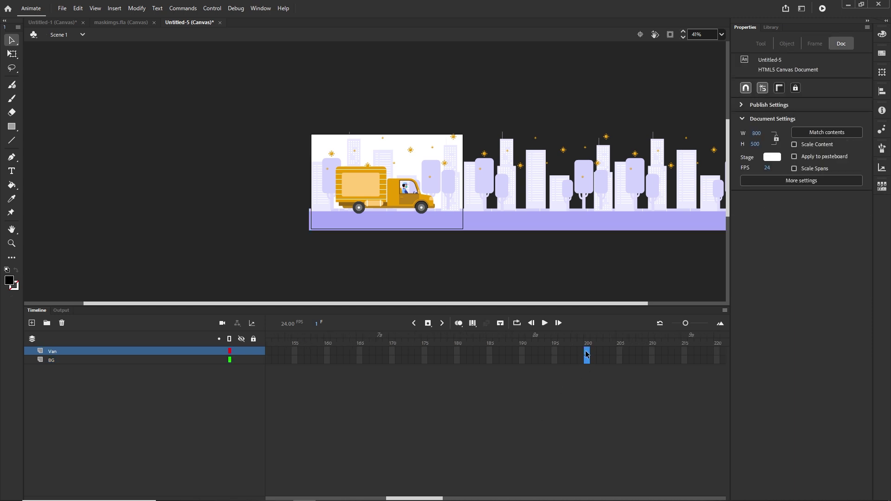
pyautogui.rightClick(586, 354)
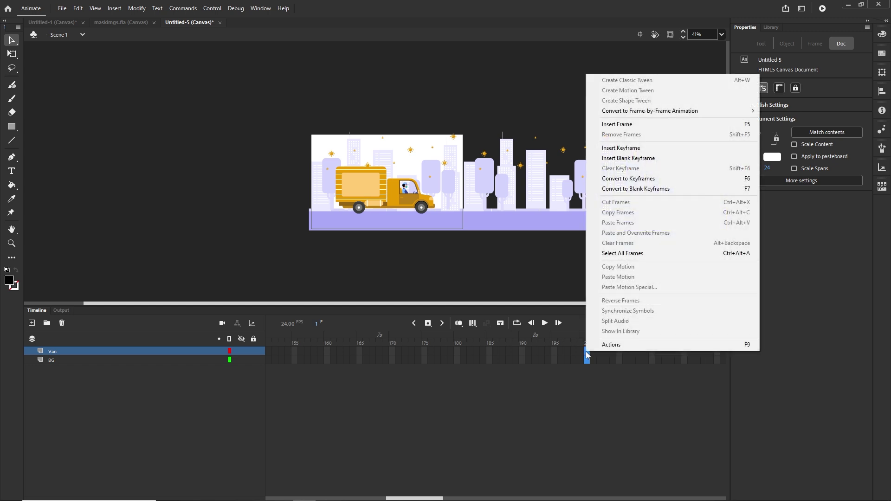
pyautogui.click(617, 124)
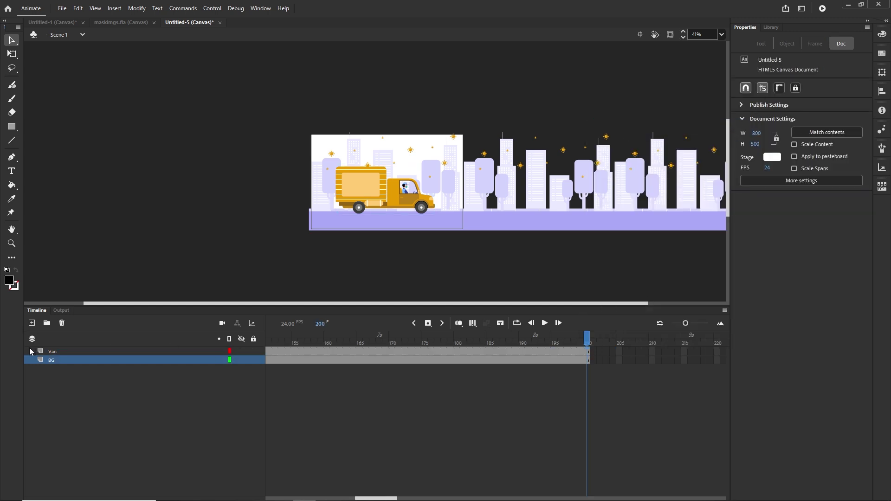
# Insert a keyframe at frame 200 on the BG layer
pyautogui.click(587, 361)
pyautogui.rightClick(587, 360)
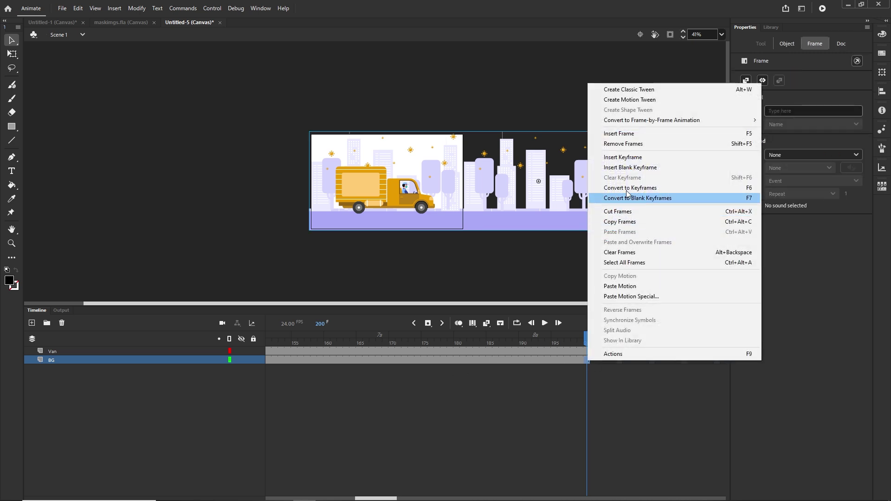
pyautogui.click(629, 158)
pyautogui.click(620, 435)
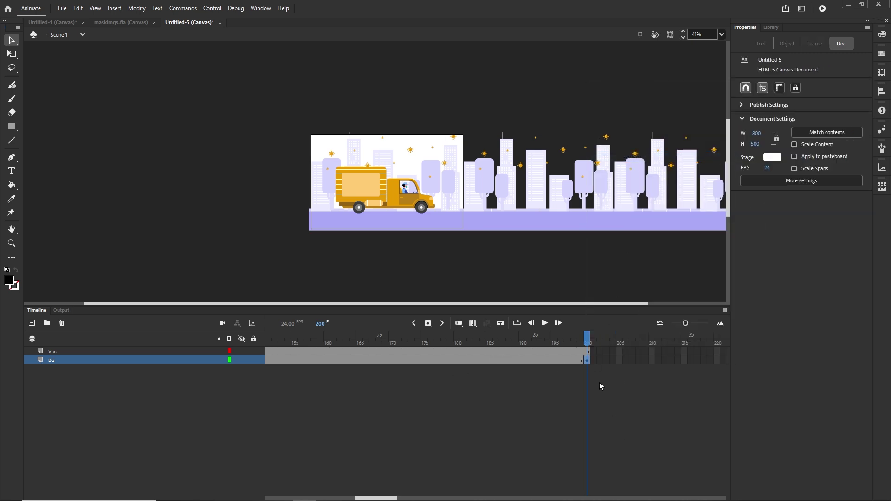
# At frame 200, shift the allBGs background horizontally to the left until the far end of the city strip covers the stage
pyautogui.click(587, 361)
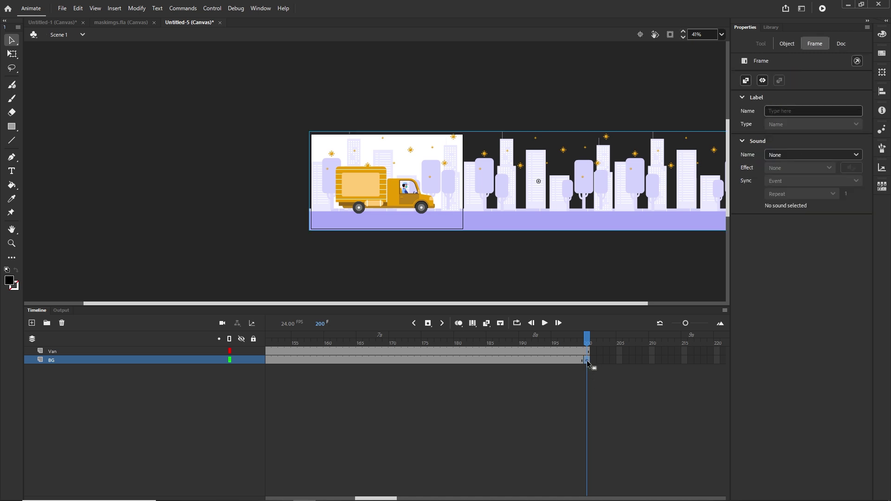
pyautogui.hotkey('shift', 'Left')
pyautogui.hotkey('shift', 'Left')
pyautogui.hotkey('shift', 'Left')
pyautogui.hotkey('shift', 'Left')
pyautogui.hotkey('shift', 'Left')
pyautogui.hotkey('shift', 'Left')
pyautogui.hotkey('shift', 'Left')
pyautogui.hotkey('shift', 'Left')
pyautogui.hotkey('shift', 'Left')
pyautogui.hotkey('shift', 'Left')
pyautogui.hotkey('shift', 'Left')
pyautogui.hotkey('shift', 'Left')
pyautogui.hotkey('shift', 'Left')
pyautogui.hotkey('shift', 'Left')
pyautogui.hotkey('shift', 'Left')
pyautogui.hotkey('shift', 'Left')
pyautogui.hotkey('shift', 'Left')
pyautogui.hotkey('shift', 'Left')
pyautogui.hotkey('shift', 'Left')
pyautogui.hotkey('shift', 'Left')
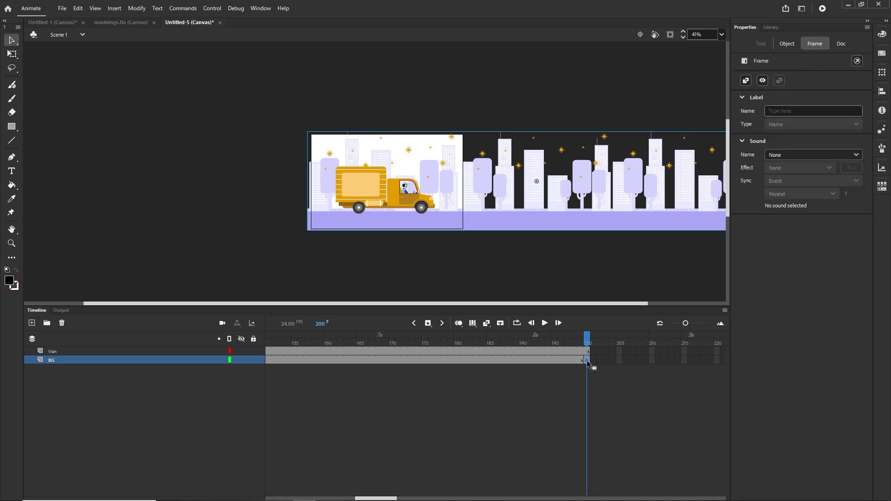
pyautogui.hotkey('shift', 'Left')
pyautogui.hotkey('shift', 'Left')
pyautogui.hotkey('shift', 'Left')
pyautogui.hotkey('shift', 'Left')
pyautogui.hotkey('shift', 'Left')
pyautogui.hotkey('shift', 'Left')
pyautogui.hotkey('shift', 'Left')
pyautogui.hotkey('shift', 'Left')
pyautogui.hotkey('shift', 'Left')
pyautogui.hotkey('shift', 'Left')
pyautogui.hotkey('shift', 'Left')
pyautogui.hotkey('shift', 'Left')
pyautogui.hotkey('shift', 'Left')
pyautogui.hotkey('shift', 'Left')
pyautogui.hotkey('shift', 'Left')
pyautogui.hotkey('shift', 'Left')
pyautogui.hotkey('shift', 'Left')
pyautogui.hotkey('shift', 'Left')
pyautogui.hotkey('shift', 'Left')
pyautogui.hotkey('shift', 'Left')
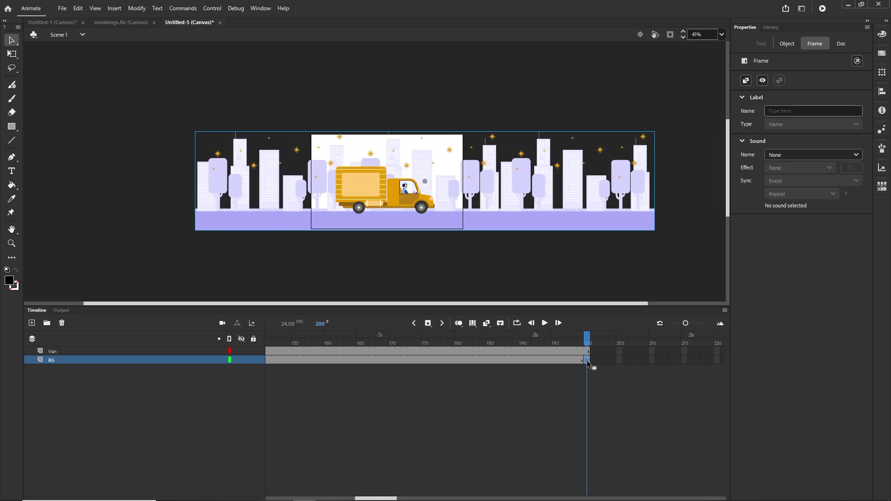
pyautogui.hotkey('shift', 'Left')
pyautogui.hotkey('shift', 'Left')
pyautogui.hotkey('shift', 'Left')
pyautogui.hotkey('shift', 'Left')
pyautogui.hotkey('shift', 'Left')
pyautogui.hotkey('shift', 'Left')
pyautogui.hotkey('shift', 'Left')
pyautogui.hotkey('shift', 'Left')
pyautogui.hotkey('shift', 'Left')
pyautogui.hotkey('shift', 'Left')
pyautogui.hotkey('shift', 'Left')
pyautogui.hotkey('shift', 'Left')
pyautogui.hotkey('shift', 'Left')
pyautogui.hotkey('shift', 'Left')
pyautogui.hotkey('shift', 'Left')
pyautogui.hotkey('shift', 'Left')
pyautogui.hotkey('shift', 'Left')
pyautogui.hotkey('shift', 'Left')
pyautogui.hotkey('shift', 'Left')
pyautogui.hotkey('shift', 'Left')
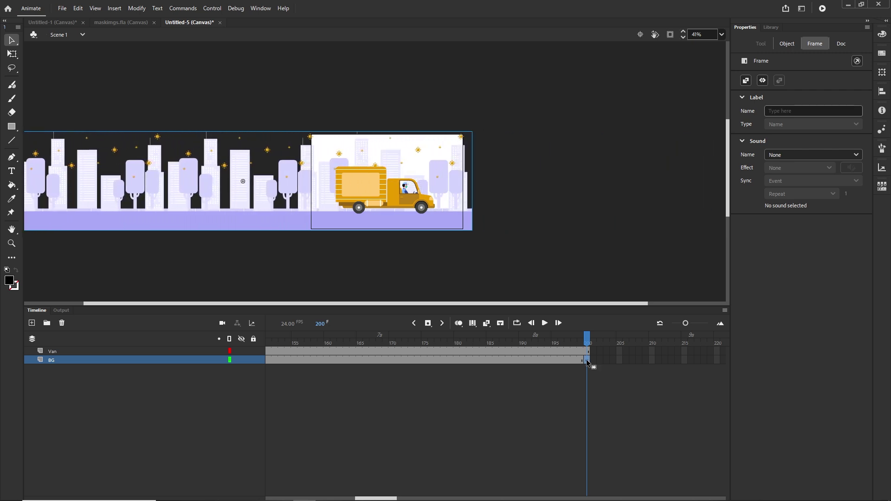
# Create a classic tween on the BG layer between its first keyframe and frame 200
pyautogui.moveTo(379, 366); pyautogui.dragTo(400, 358)
pyautogui.rightClick(400, 358)
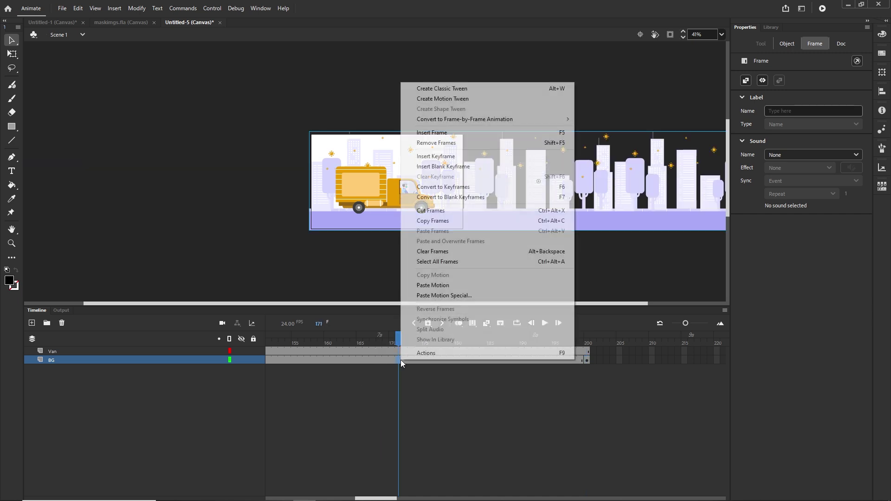
pyautogui.click(441, 88)
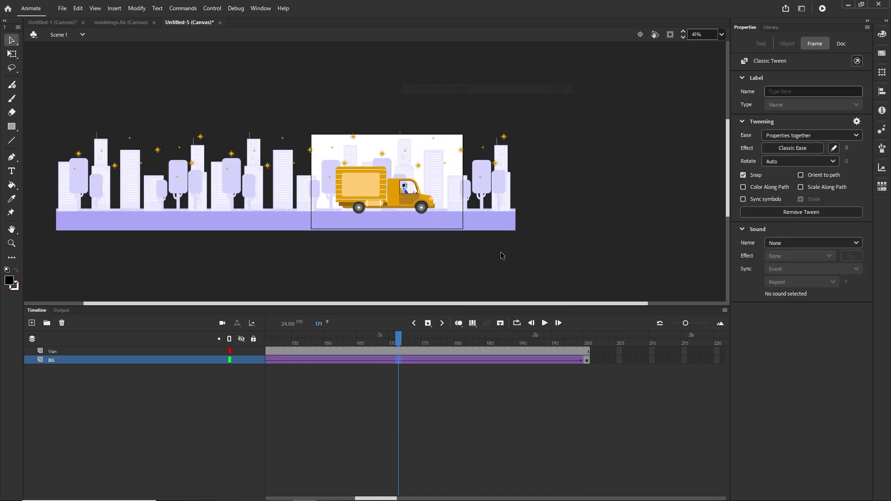
# Test the scrolling background animation in the browser, and return to Animate
pyautogui.hotkey('ctrl', 'Return')
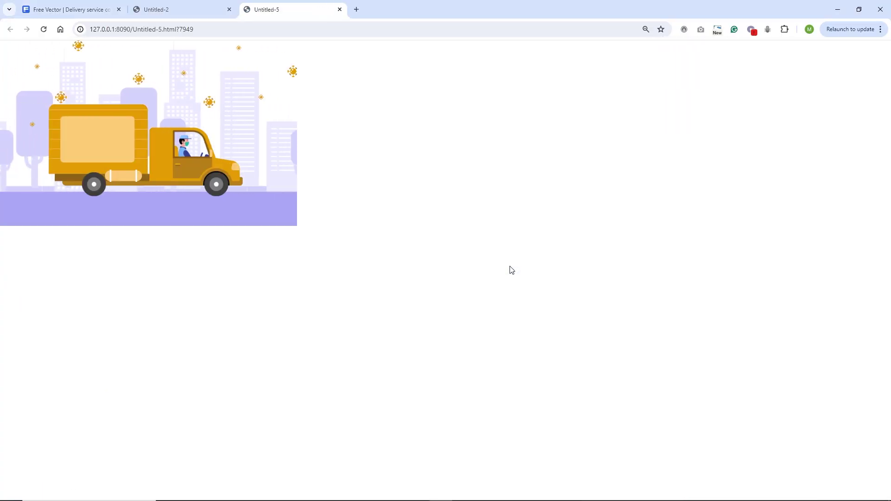
pyautogui.moveTo(298, 498)
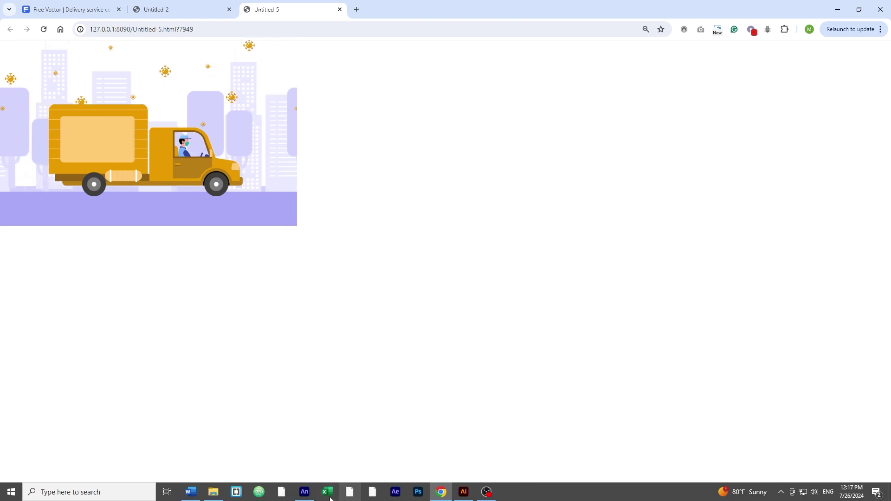
pyautogui.click(298, 499)
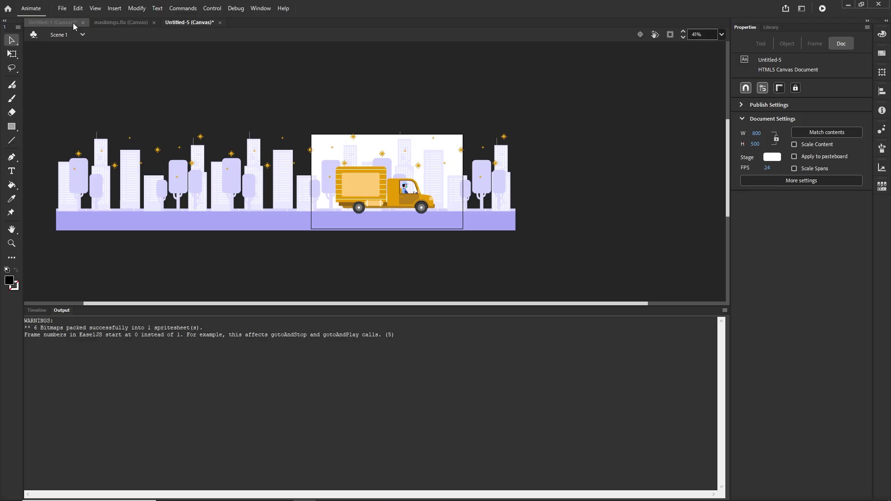
# Open the Publish Settings and review the basic, HTML/JS and image options, including the export formats for image assets
pyautogui.click(62, 9)
pyautogui.moveTo(92, 9)
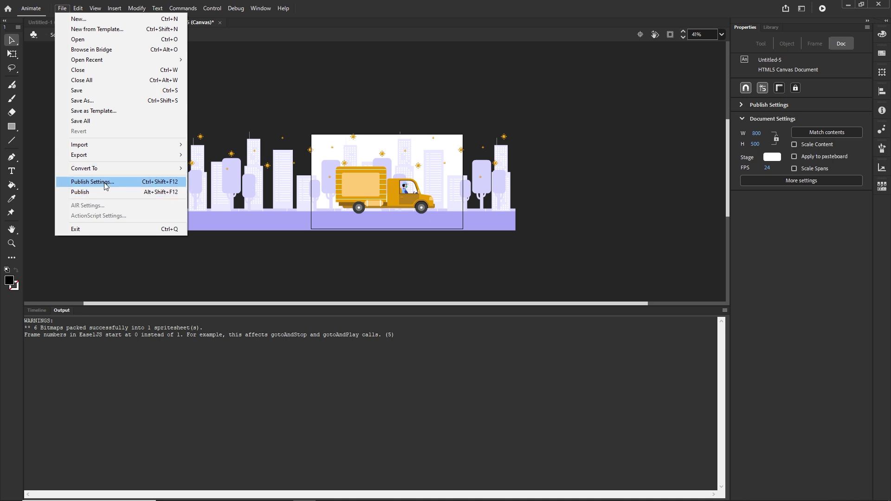
pyautogui.click(105, 185)
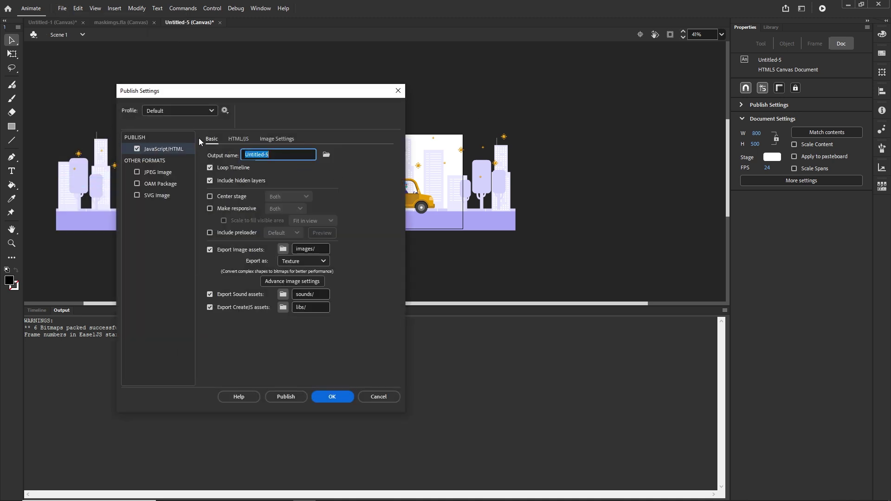
pyautogui.click(240, 141)
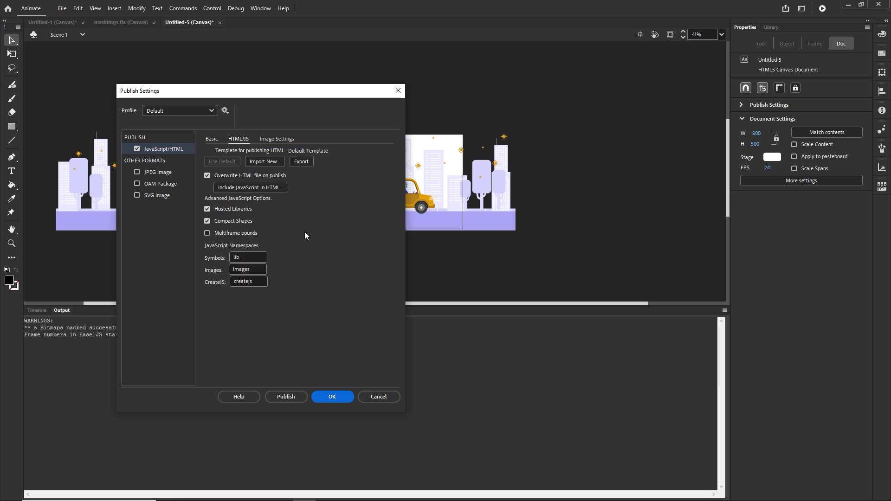
pyautogui.click(275, 139)
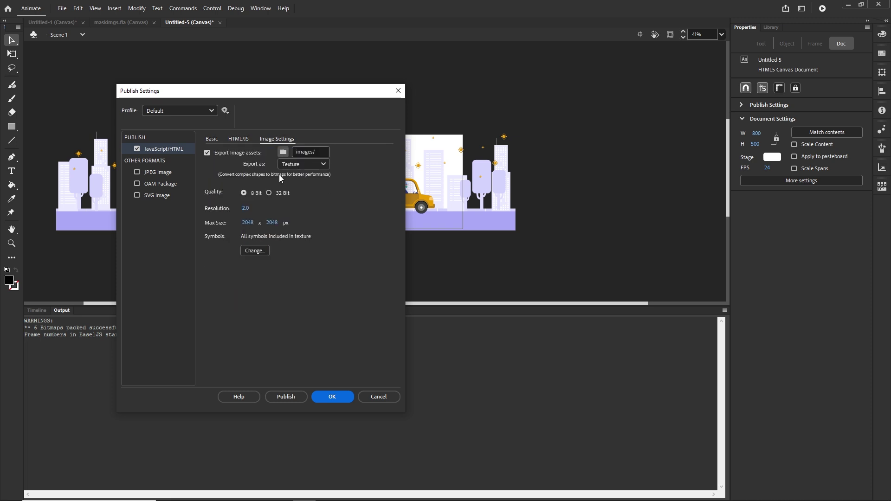
pyautogui.click(211, 140)
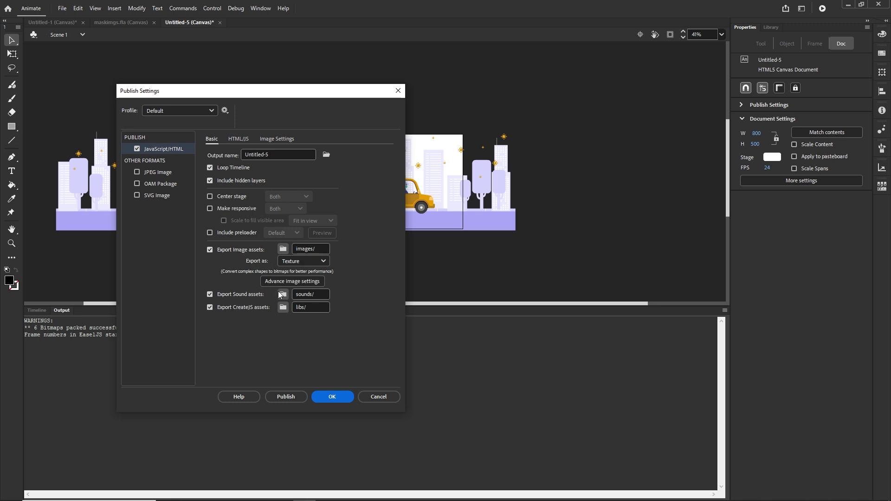
pyautogui.click(323, 261)
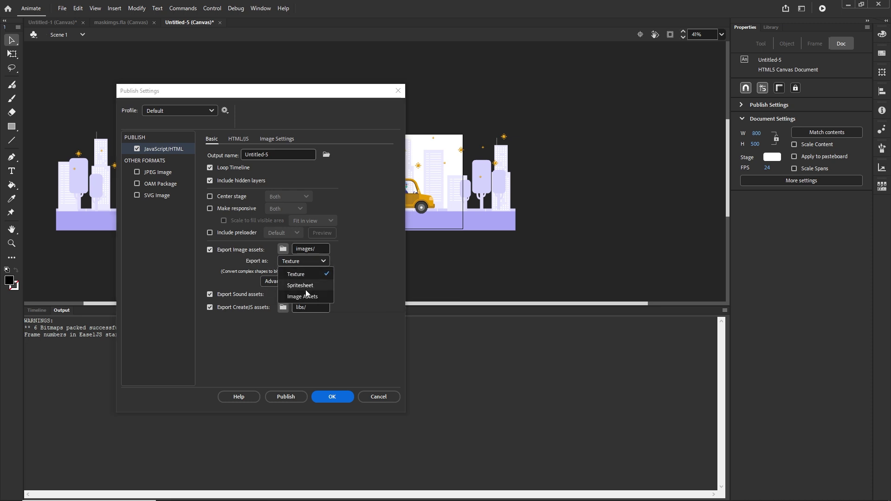
pyautogui.click(336, 263)
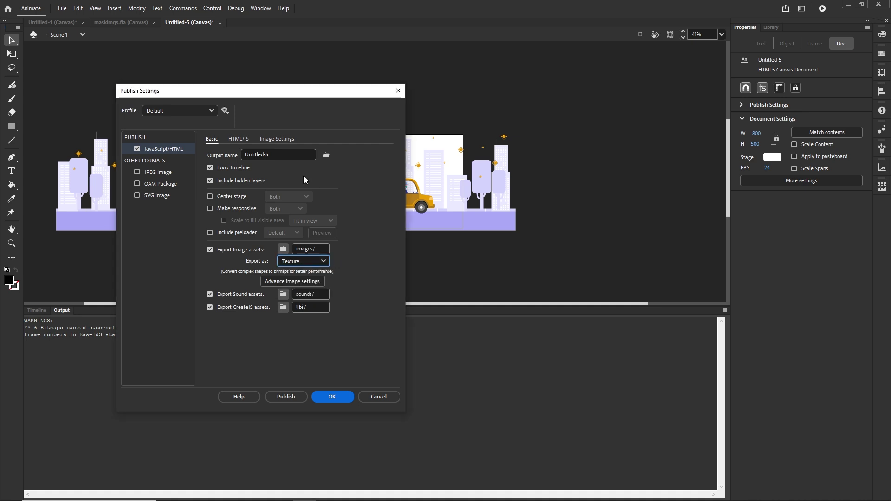
pyautogui.click(274, 140)
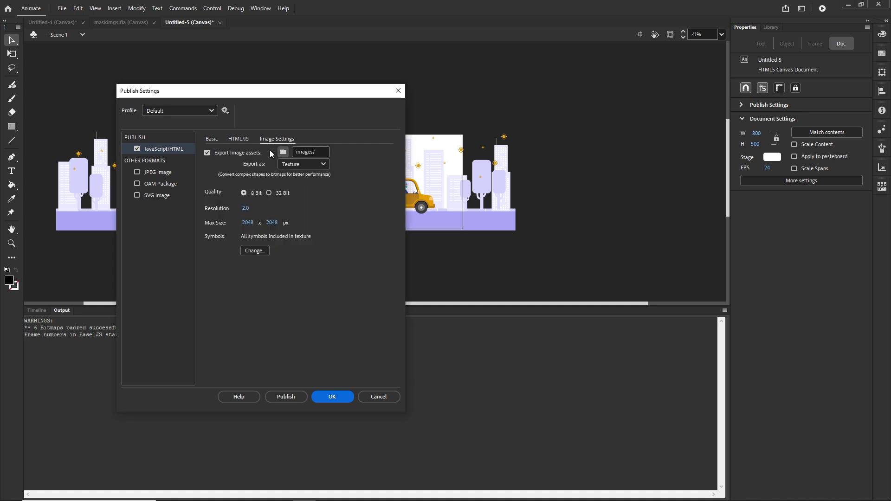
pyautogui.click(211, 140)
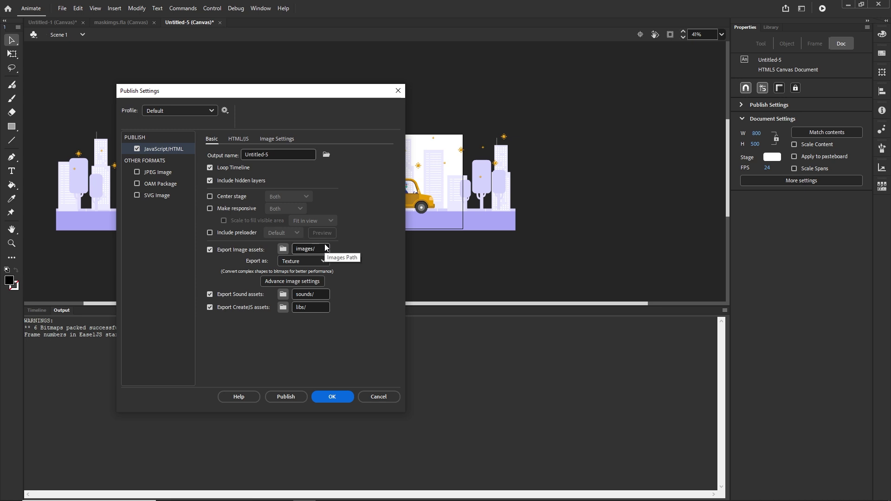
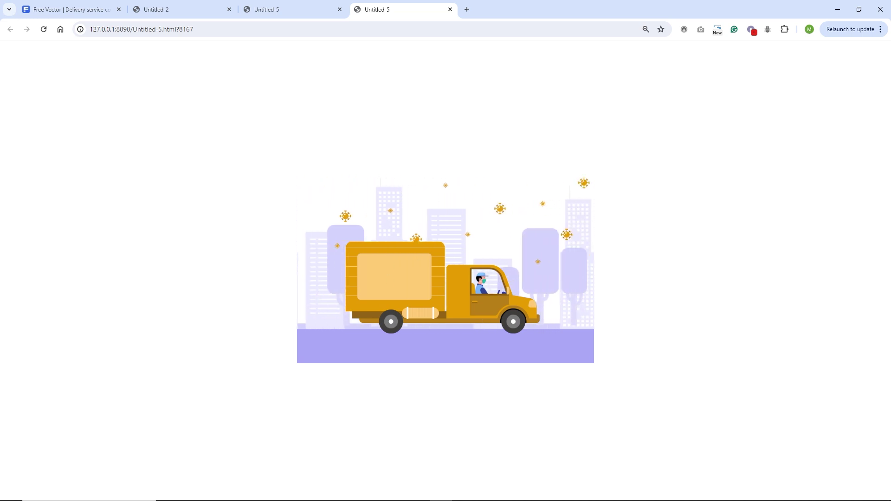
# Return to Animate, set the published stage's centering to Horizontally, and preview its placement in the browser
pyautogui.hotkey('alt', 'Tab')
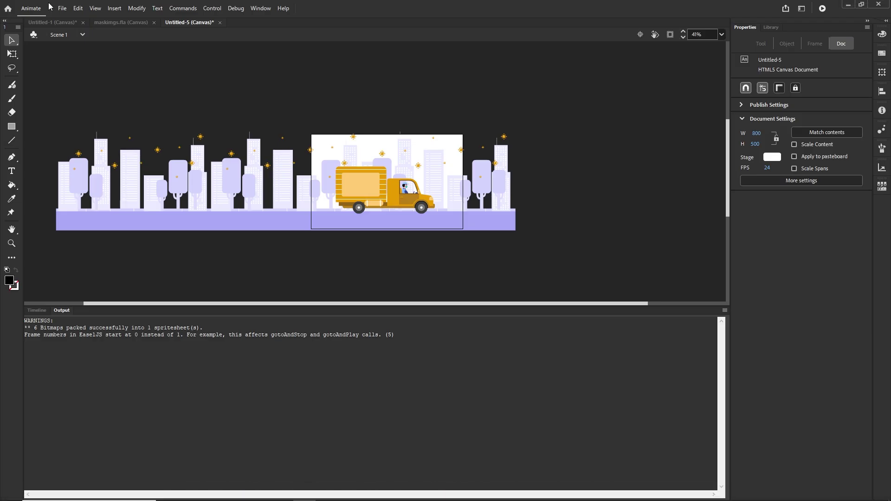
pyautogui.click(63, 9)
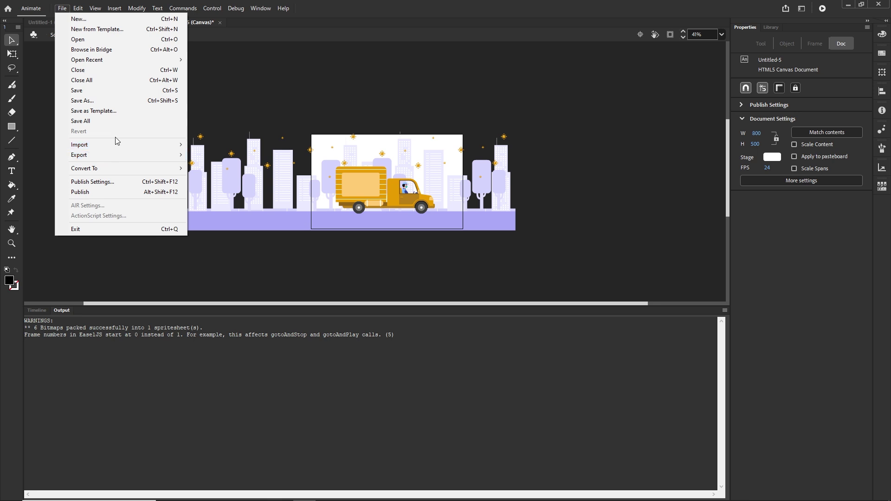
pyautogui.click(108, 183)
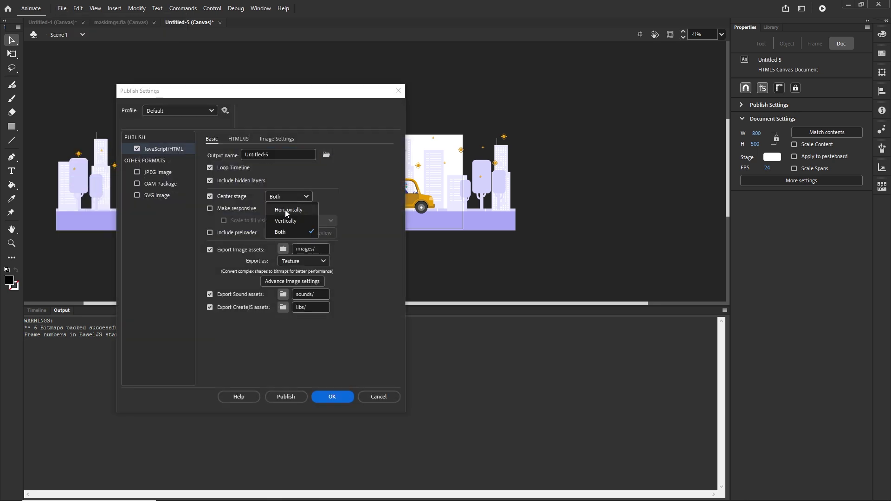
pyautogui.click(285, 210)
pyautogui.click(334, 396)
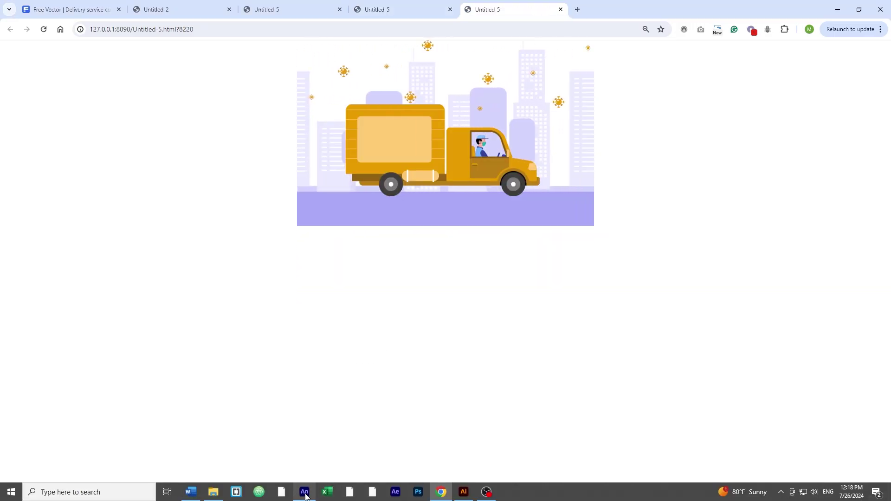
pyautogui.click(327, 491)
# Change the stage centering in the Publish Settings to Vertically and preview its placement in the browser
pyautogui.click(62, 8)
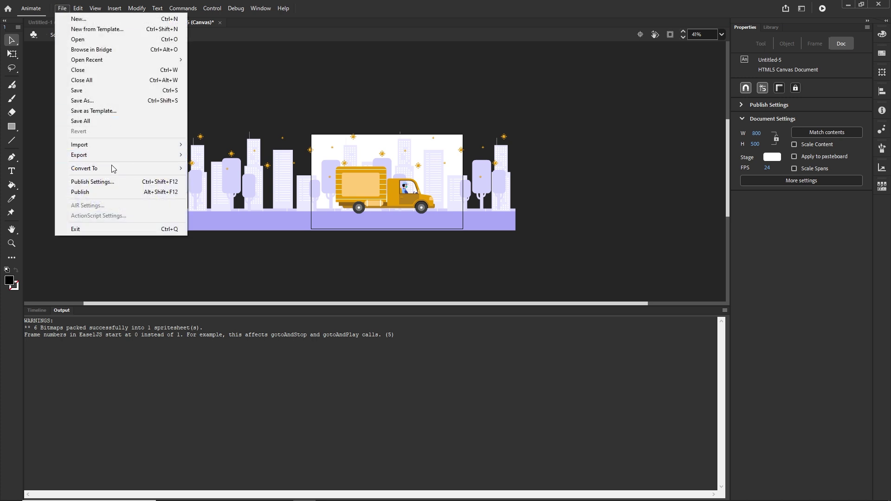
pyautogui.click(92, 181)
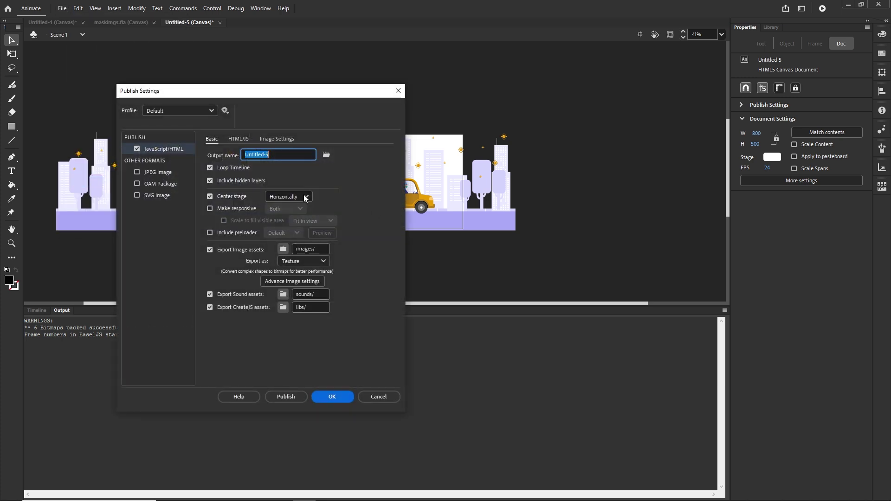
pyautogui.click(293, 219)
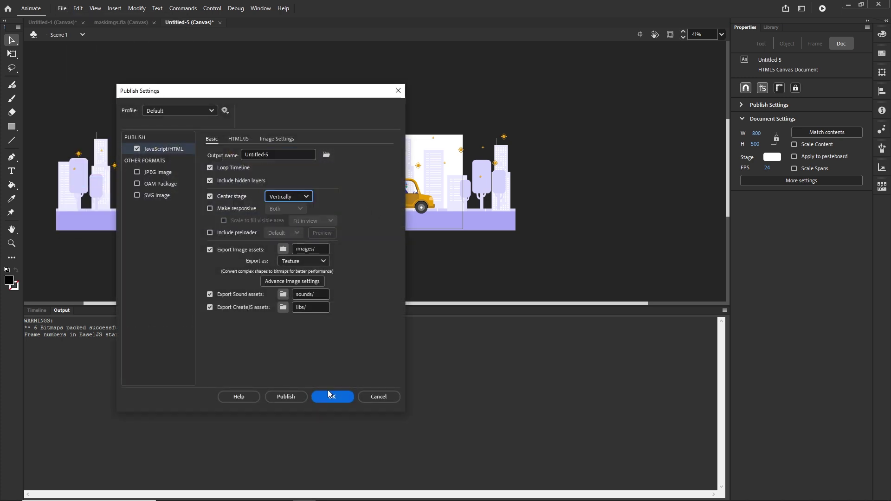
pyautogui.click(330, 396)
pyautogui.hotkey('ctrl', 'Return')
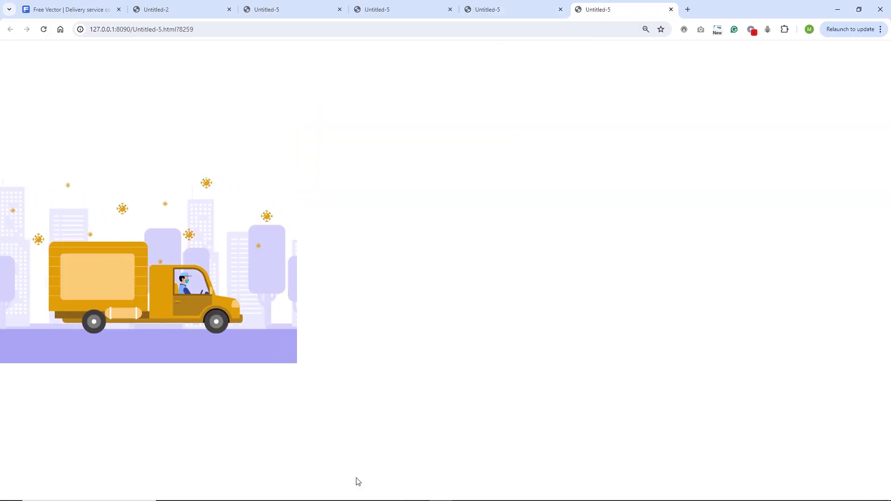
pyautogui.click(304, 492)
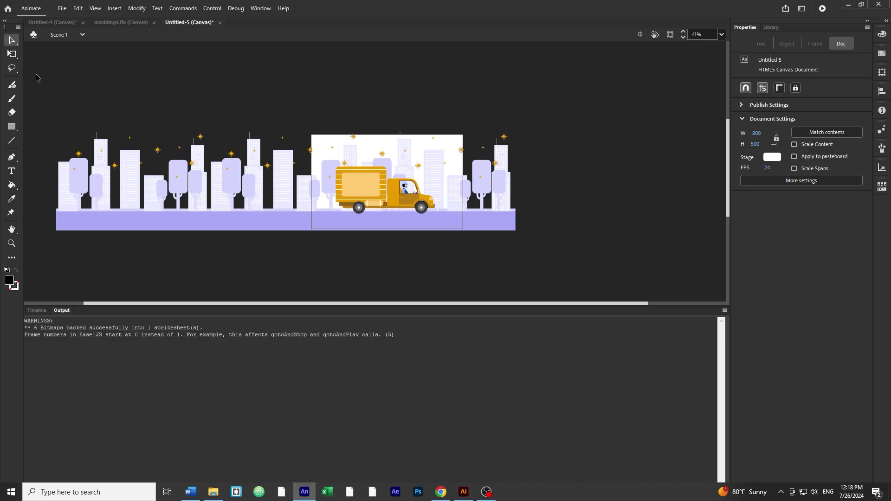
# Set the stage centering in the Publish Settings to Both and test the animation in the browser
pyautogui.click(62, 9)
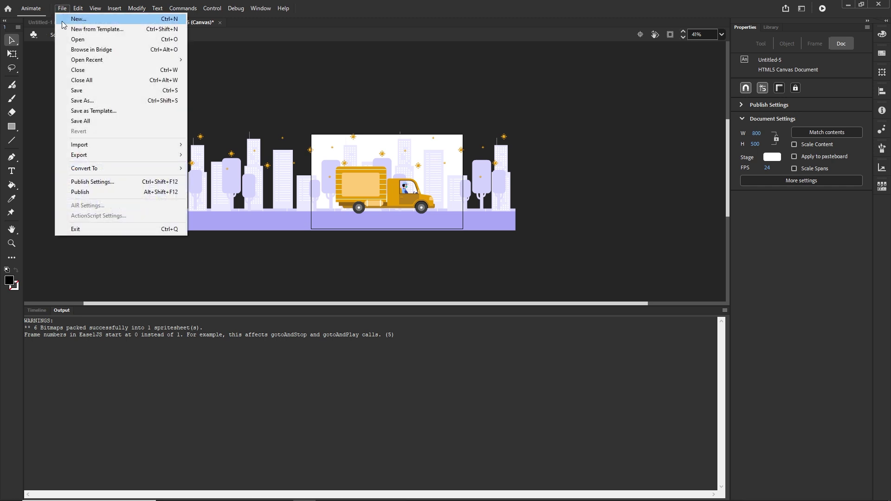
pyautogui.click(86, 182)
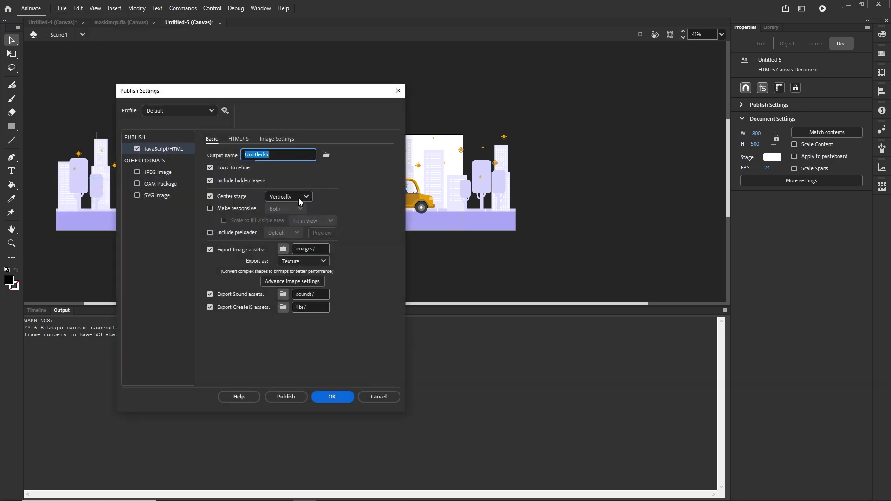
pyautogui.click(299, 198)
pyautogui.click(288, 233)
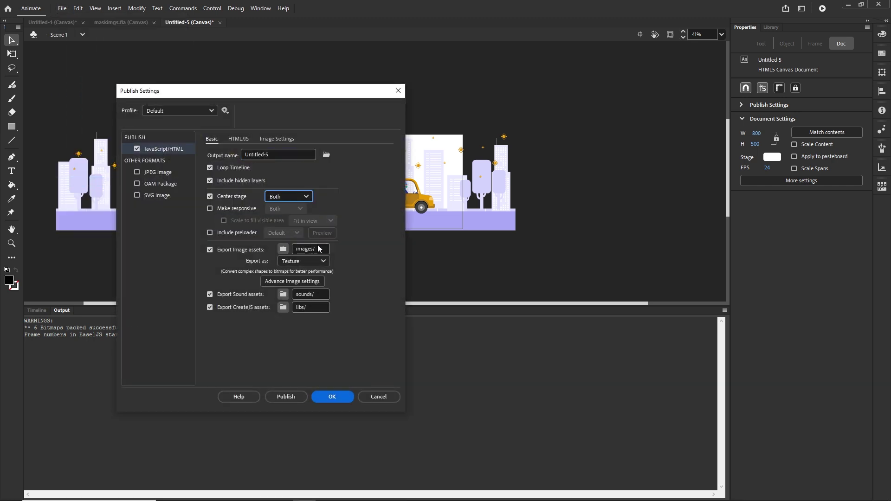
pyautogui.click(332, 397)
pyautogui.hotkey('ctrl', 'Return')
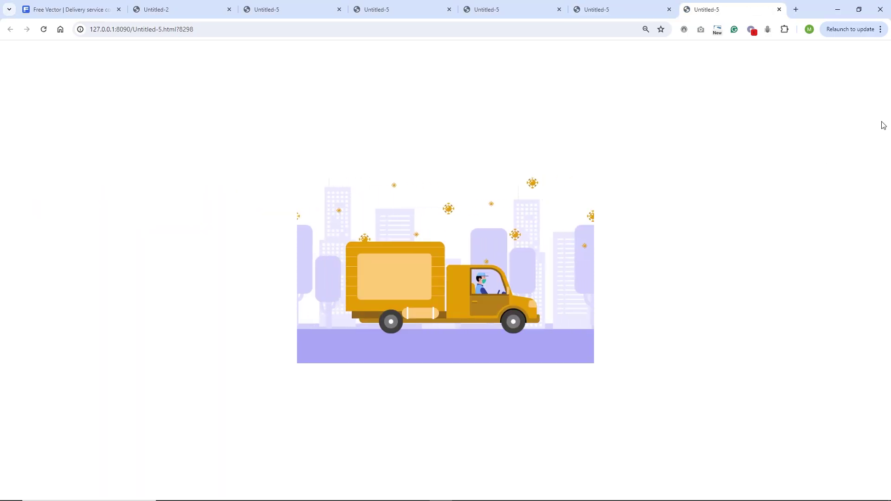
# Resize the browser window to check how the centered stage behaves at different sizes, and restore it to full size
pyautogui.click(859, 12)
pyautogui.moveTo(149, 245); pyautogui.dragTo(172, 257)
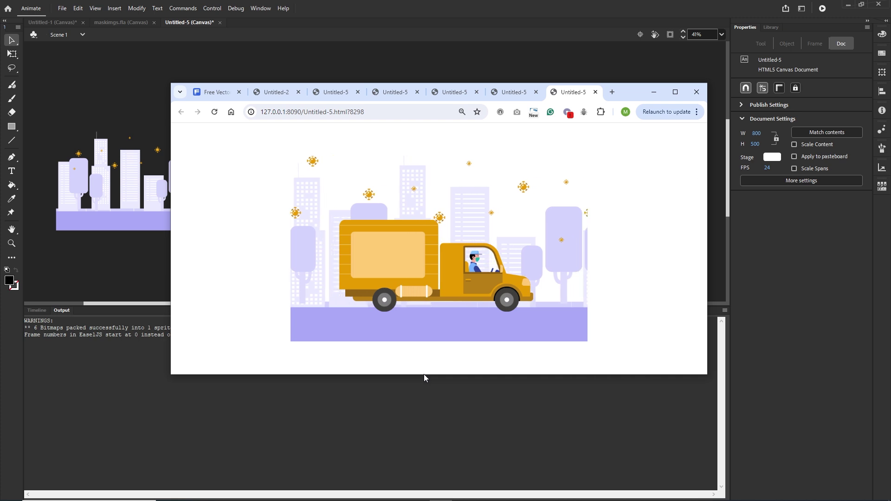
pyautogui.moveTo(423, 374); pyautogui.dragTo(422, 393)
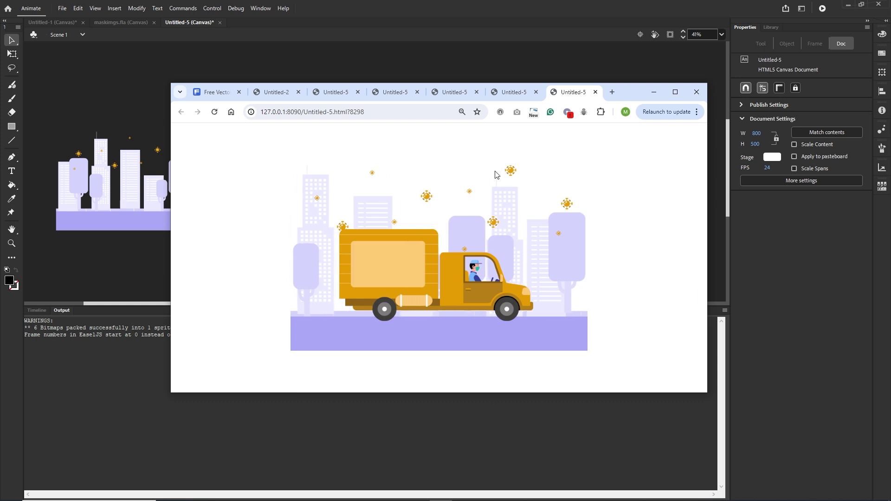
pyautogui.click(676, 92)
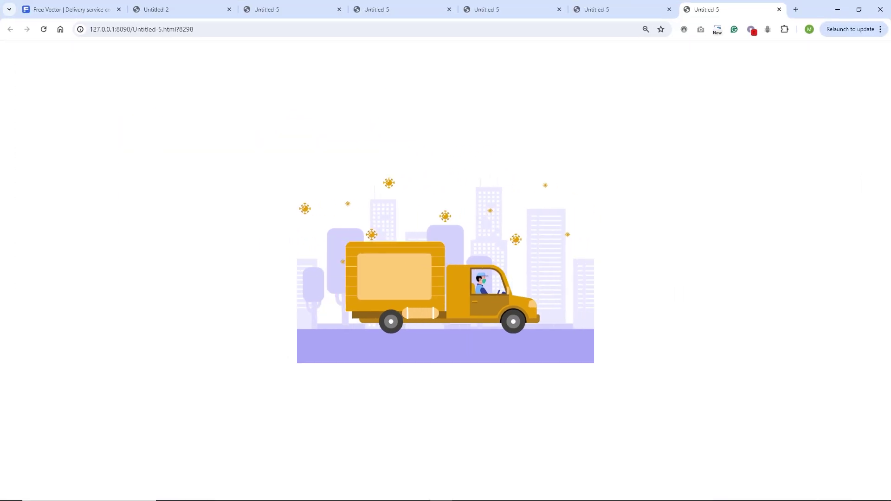
# Return to Animate, enable Make responsive with the Both option in the Publish Settings, and test the animation in the browser
pyautogui.click(312, 486)
pyautogui.click(62, 8)
pyautogui.click(111, 185)
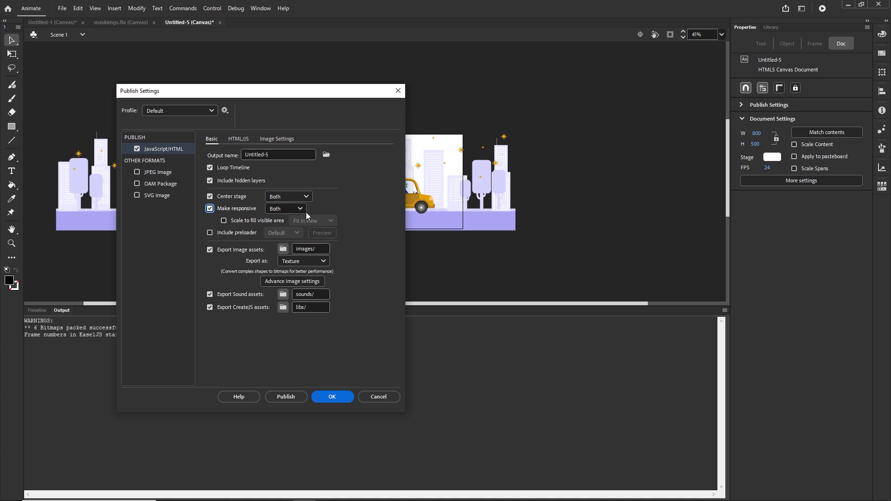
pyautogui.click(300, 210)
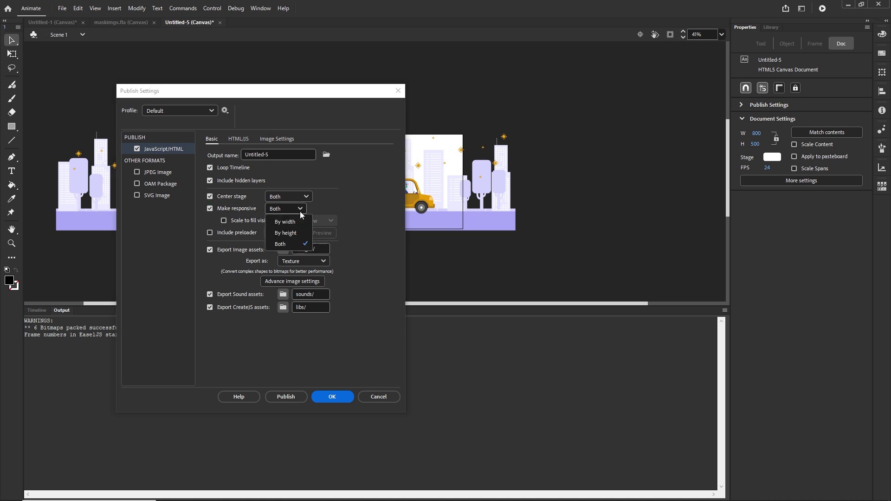
pyautogui.click(285, 244)
pyautogui.click(336, 397)
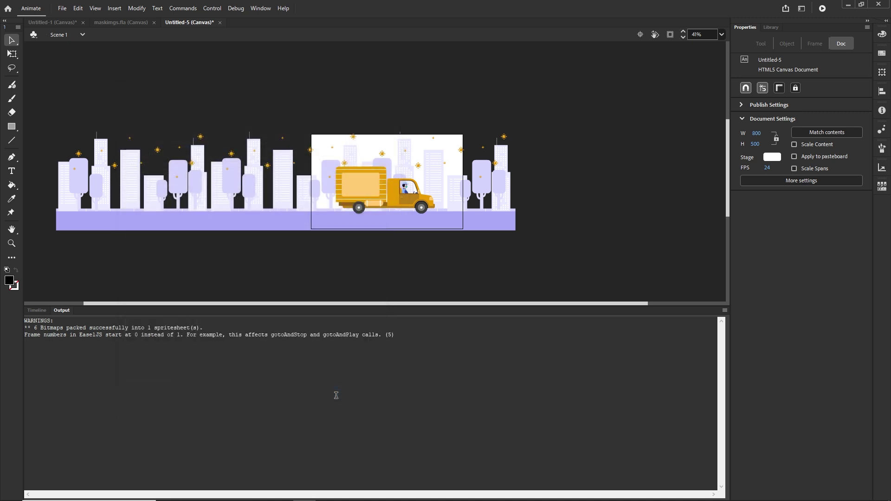
pyautogui.hotkey('ctrl', 'Return')
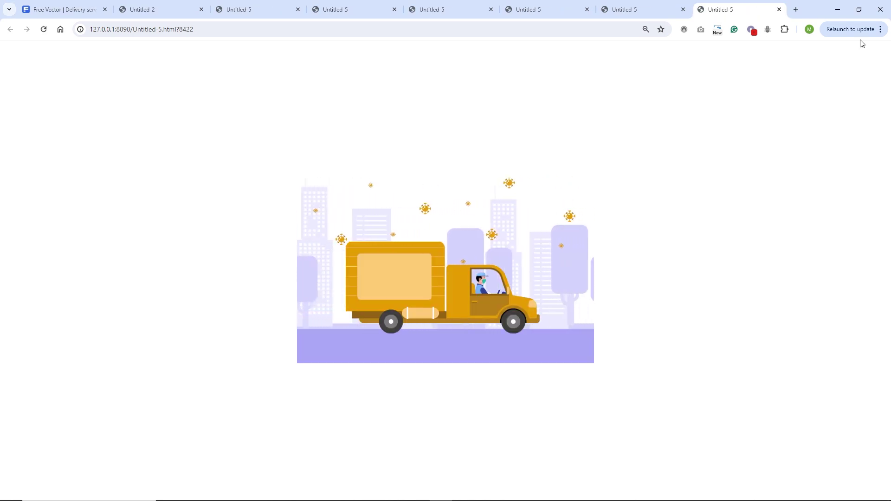
# Check the responsive stage by changing the browser window's width and height, and maximize the window again
pyautogui.click(859, 10)
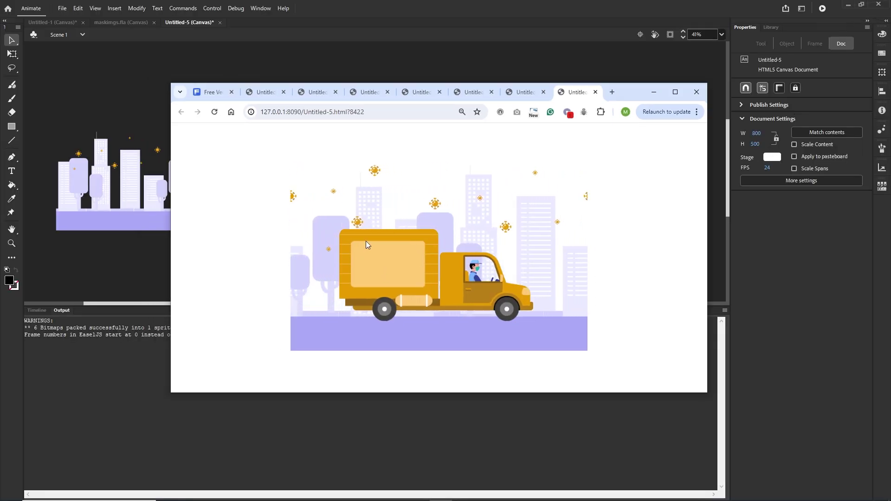
pyautogui.moveTo(170, 236); pyautogui.dragTo(94, 264)
pyautogui.moveTo(408, 393); pyautogui.dragTo(441, 341)
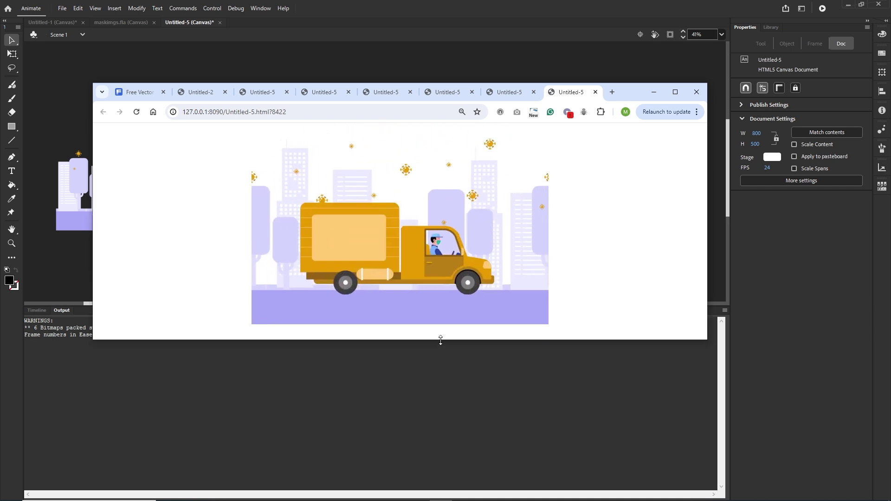
pyautogui.click(676, 92)
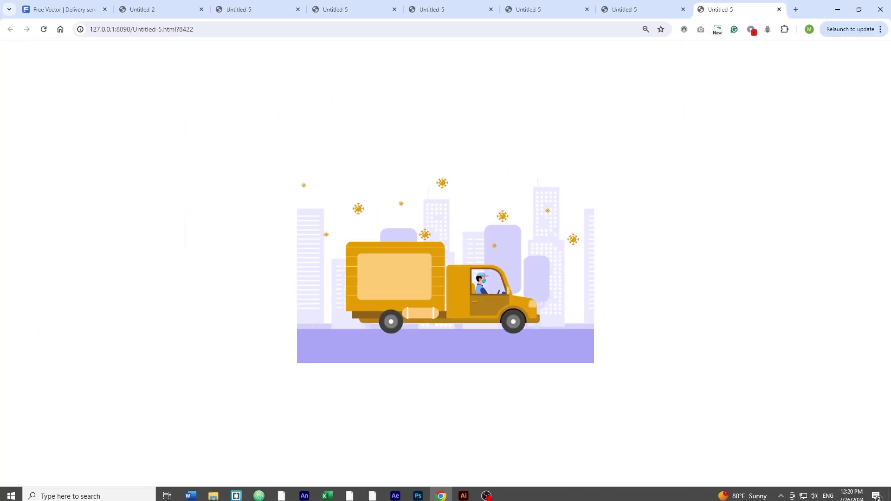
# Return to Animate, enable Scale to fill visible area with Fit in view in the Publish Settings, and test the animation
pyautogui.click(307, 496)
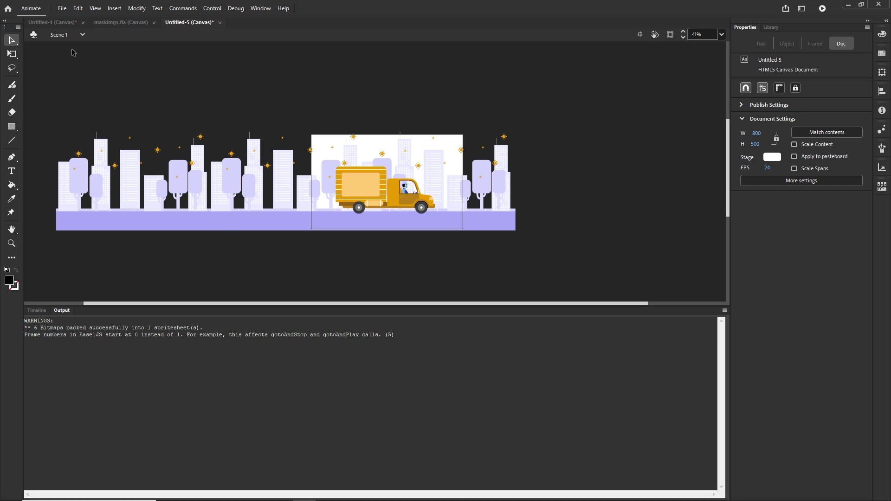
pyautogui.click(62, 9)
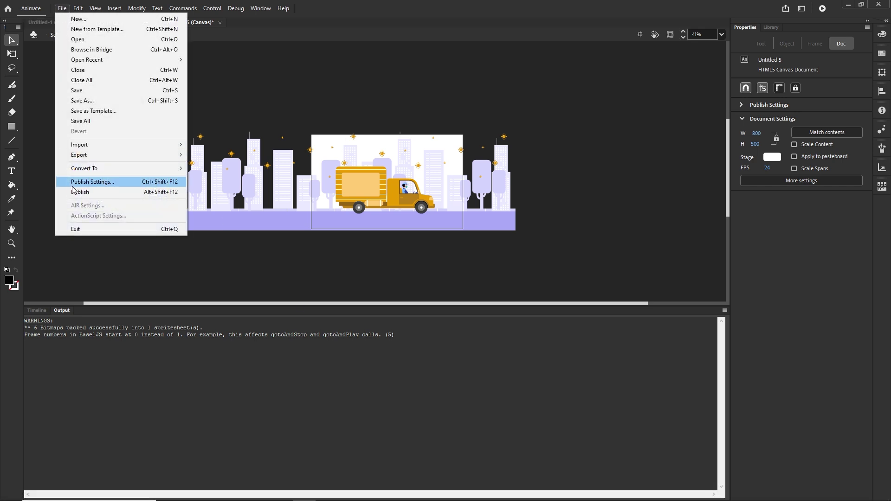
pyautogui.click(92, 182)
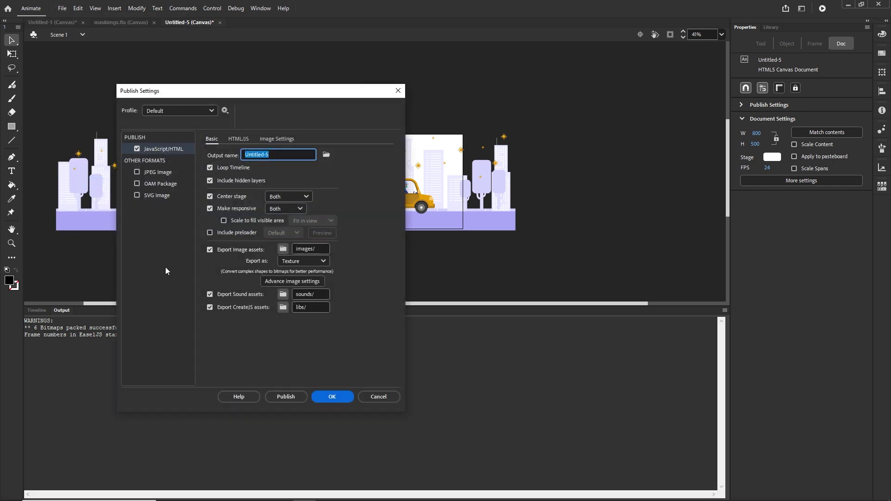
pyautogui.click(224, 222)
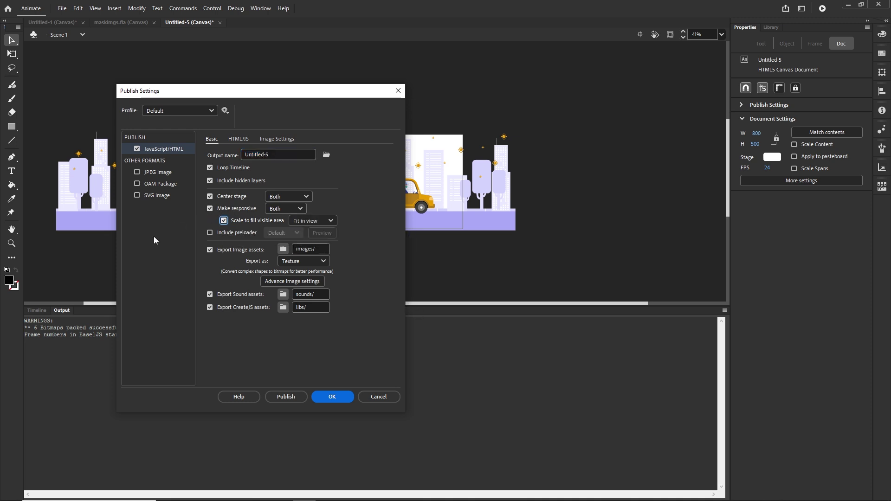
pyautogui.click(329, 223)
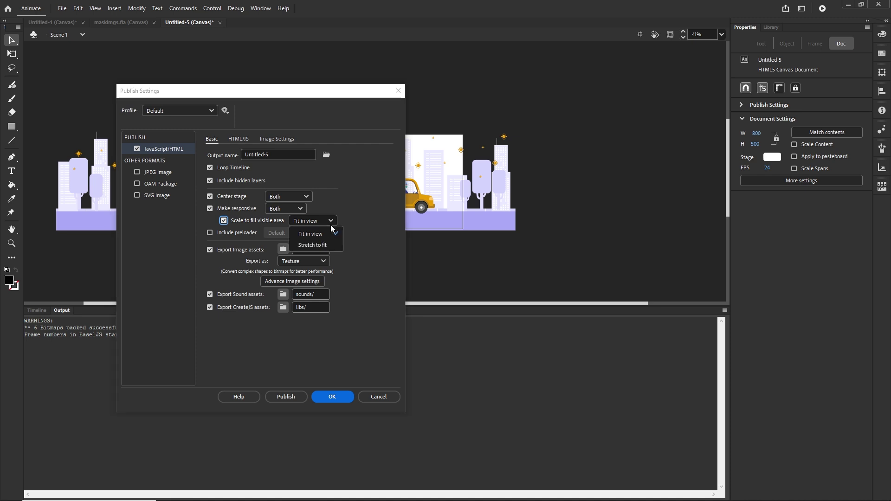
pyautogui.click(305, 235)
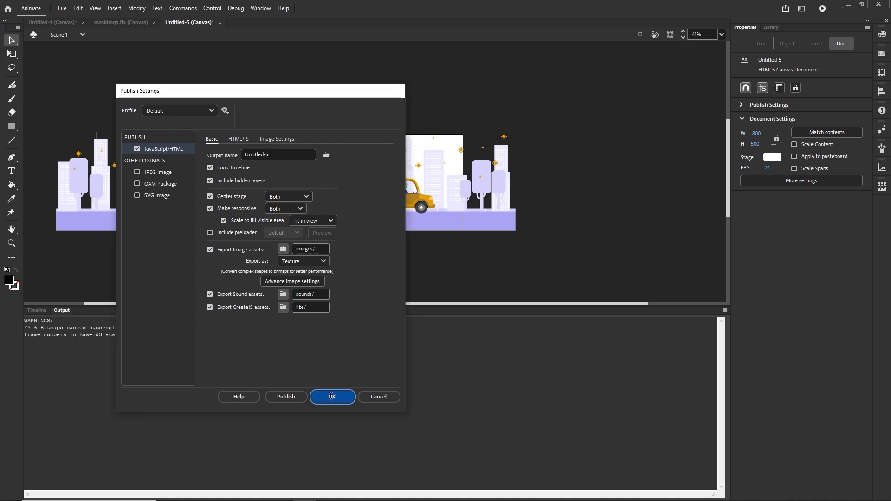
pyautogui.click(332, 398)
pyautogui.hotkey('ctrl', 'Return')
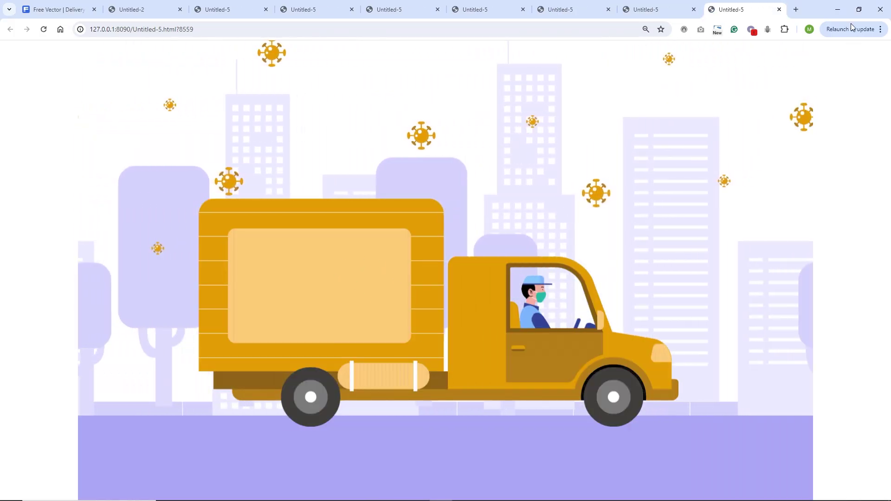
# Resize and reposition the browser window to examine how the Fit in view scaling adapts, and put the window away
pyautogui.click(859, 10)
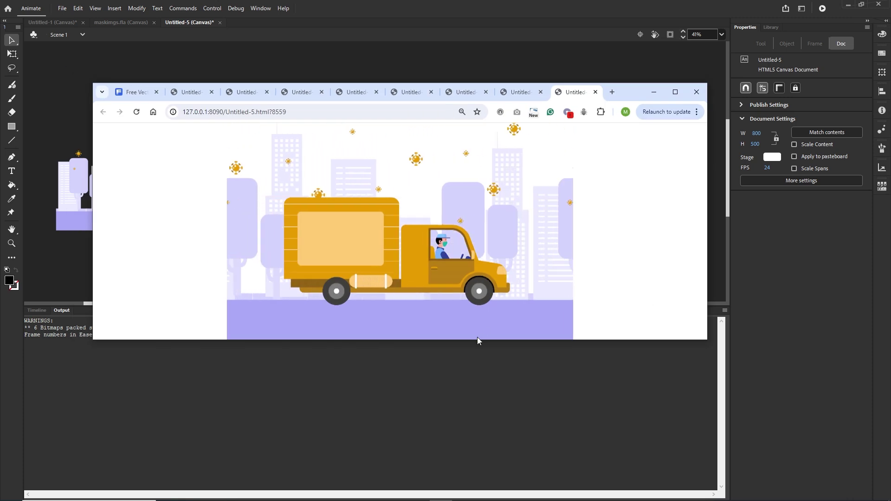
pyautogui.moveTo(477, 341); pyautogui.dragTo(485, 497)
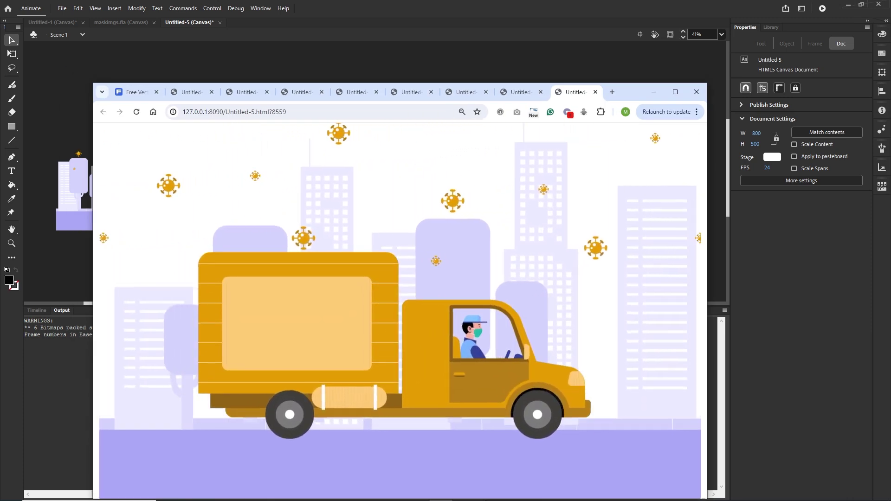
pyautogui.moveTo(91, 281)
pyautogui.mouseDown()
pyautogui.moveTo(473, 290)
pyautogui.moveTo(92, 279)
pyautogui.mouseUp()
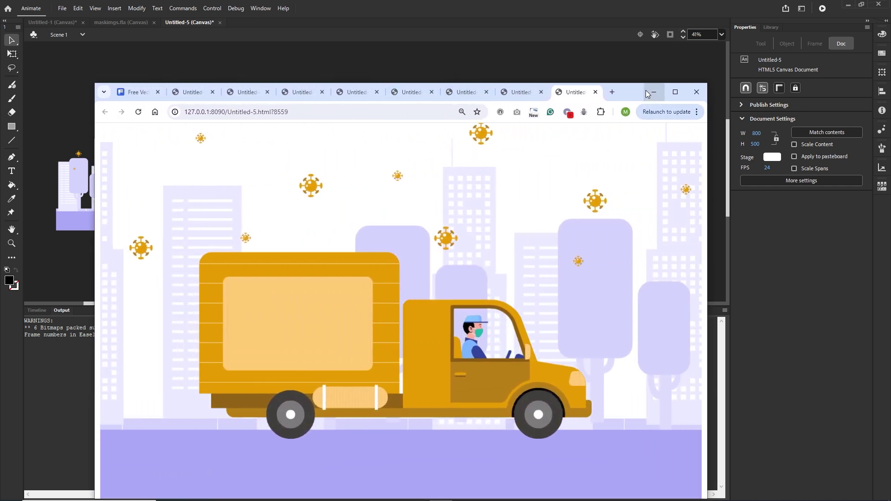
pyautogui.moveTo(635, 91); pyautogui.dragTo(628, 51)
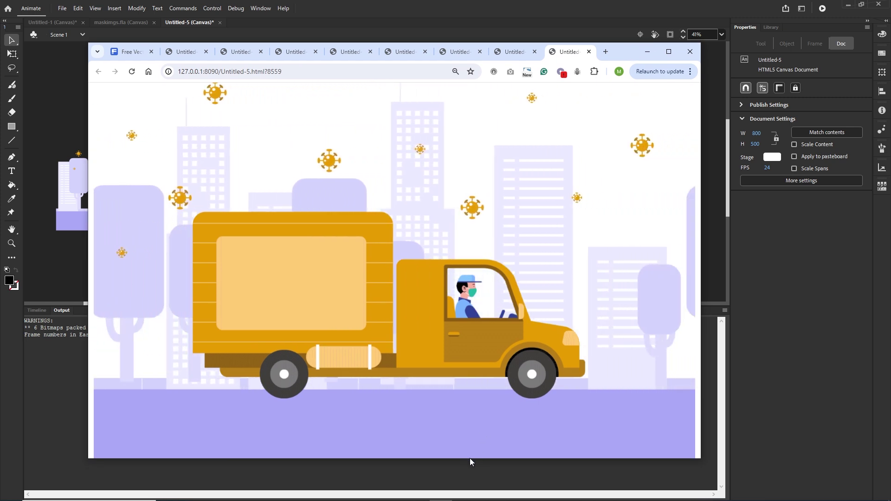
pyautogui.moveTo(470, 459); pyautogui.dragTo(469, 421)
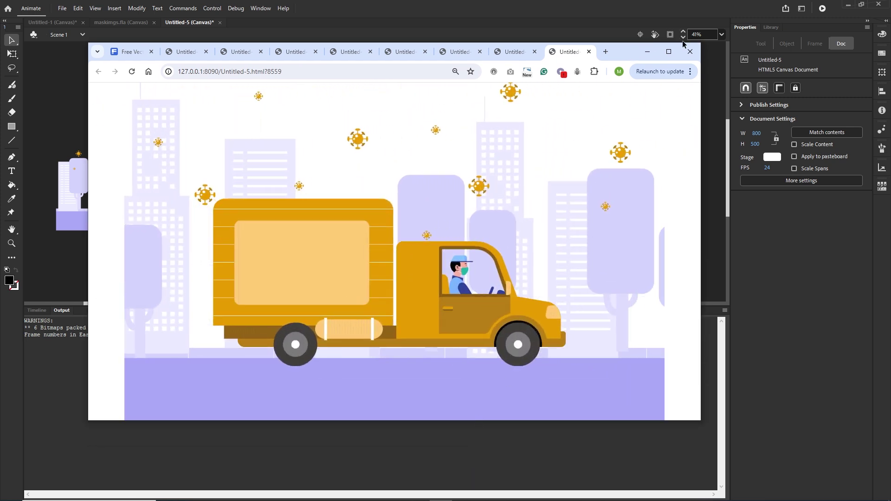
pyautogui.click(690, 51)
# Set Make responsive to By width in the Publish Settings and preview the animation in the browser
pyautogui.click(62, 8)
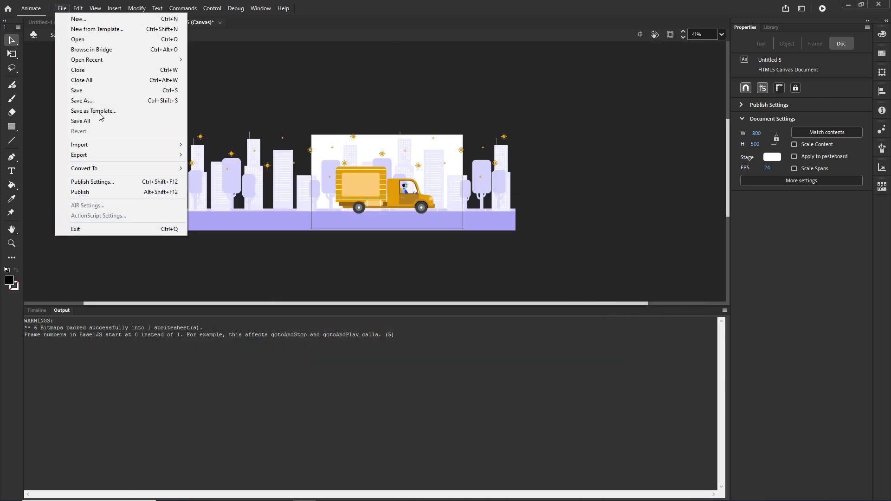
pyautogui.click(90, 181)
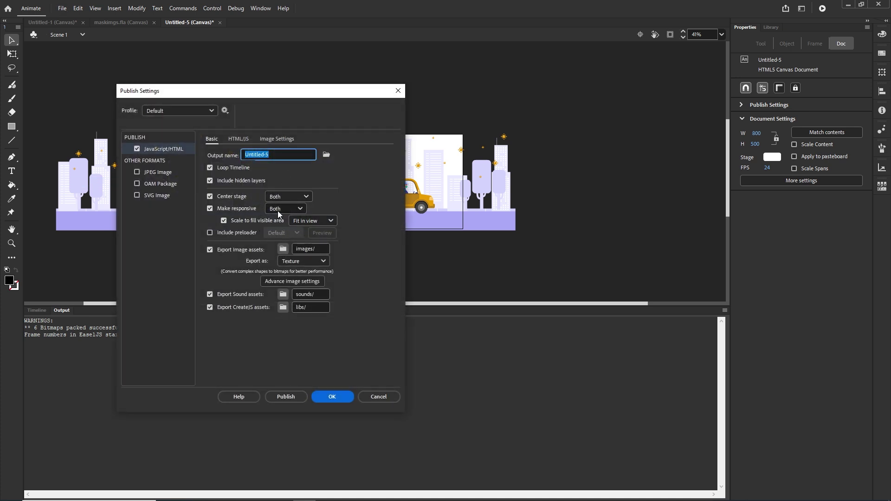
pyautogui.click(304, 209)
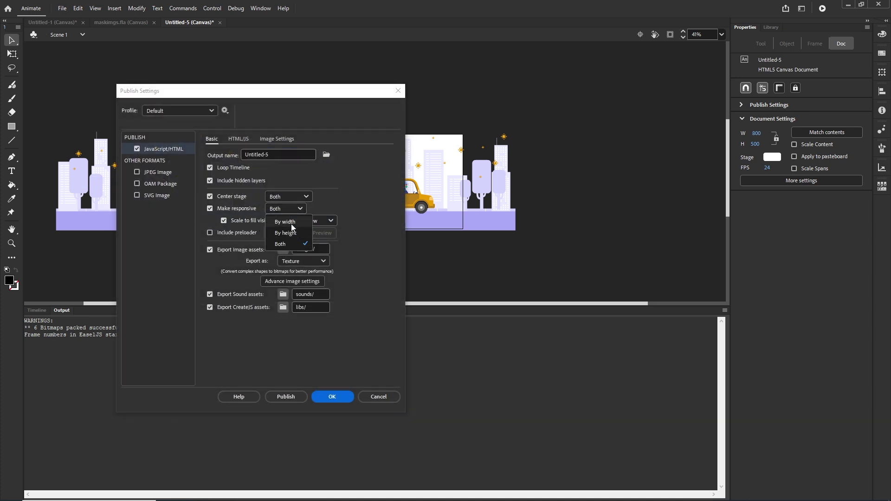
pyautogui.click(336, 396)
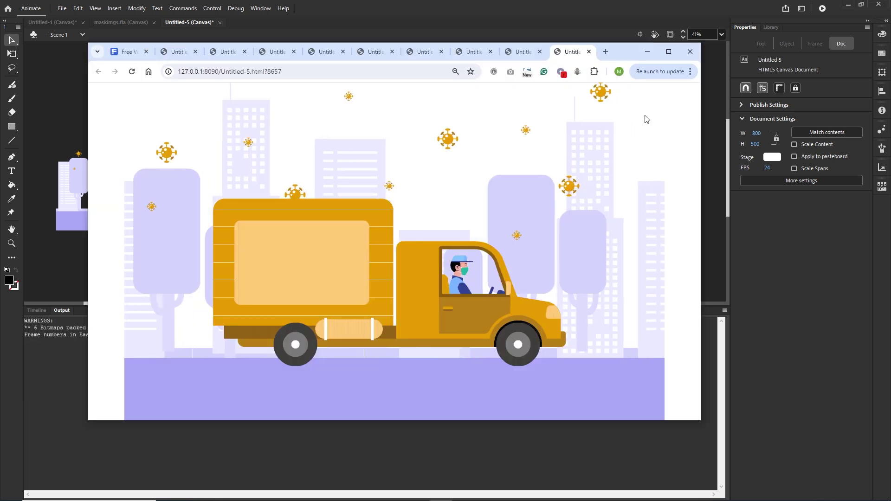
# Change the browser window's width and height to examine the By width scaling, and minimize the window
pyautogui.moveTo(85, 260); pyautogui.dragTo(357, 296)
pyautogui.moveTo(354, 251); pyautogui.dragTo(227, 253)
pyautogui.moveTo(435, 420); pyautogui.dragTo(421, 389)
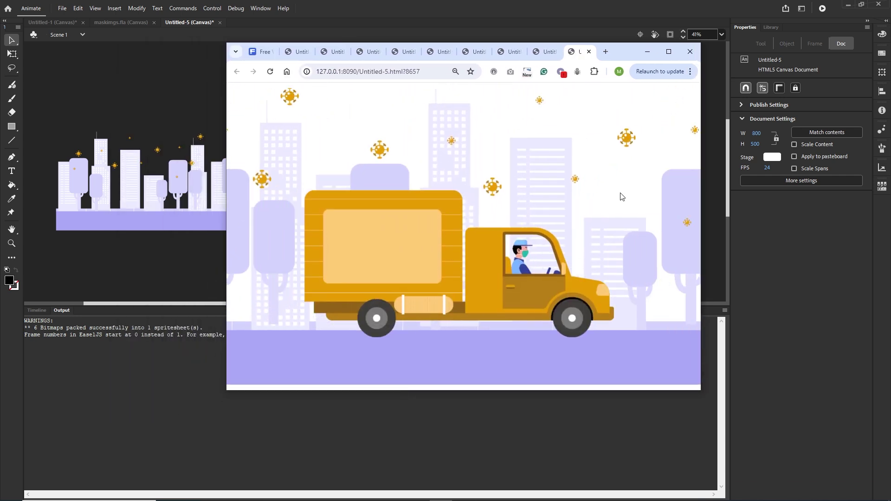
pyautogui.click(646, 53)
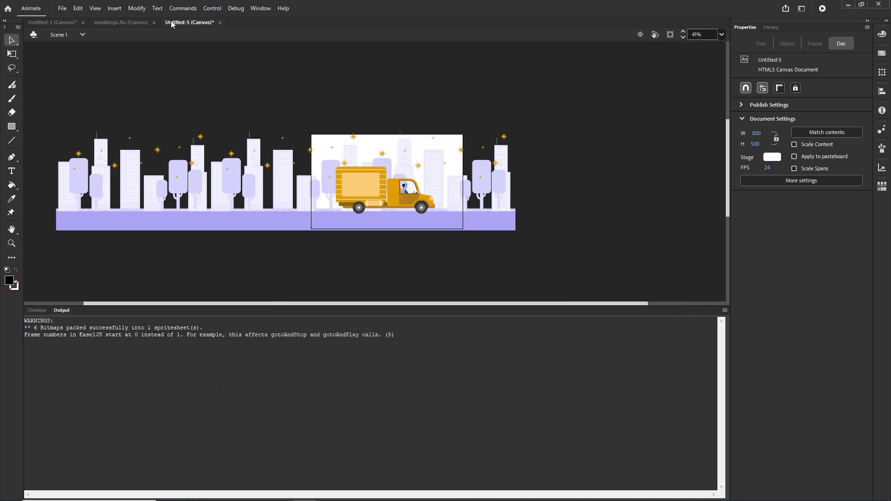
# Set Make responsive to By height in the Publish Settings and preview the animation in the browser
pyautogui.click(62, 9)
pyautogui.click(93, 181)
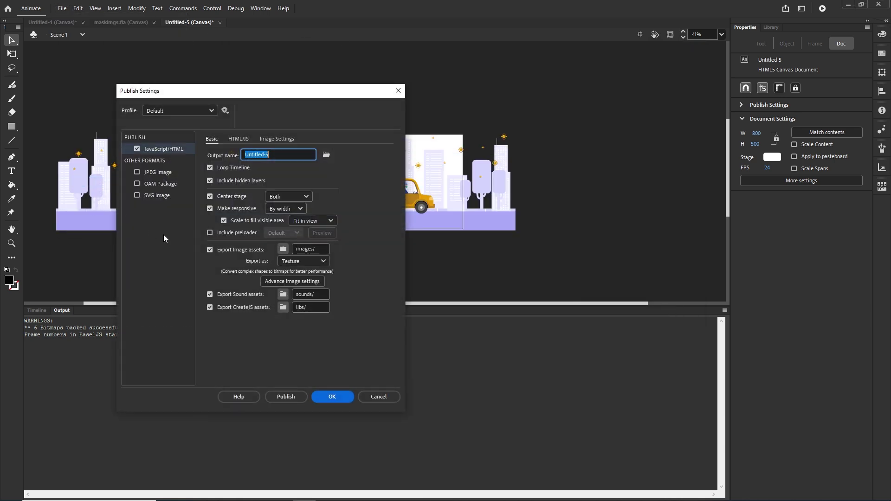
pyautogui.click(300, 209)
pyautogui.click(286, 233)
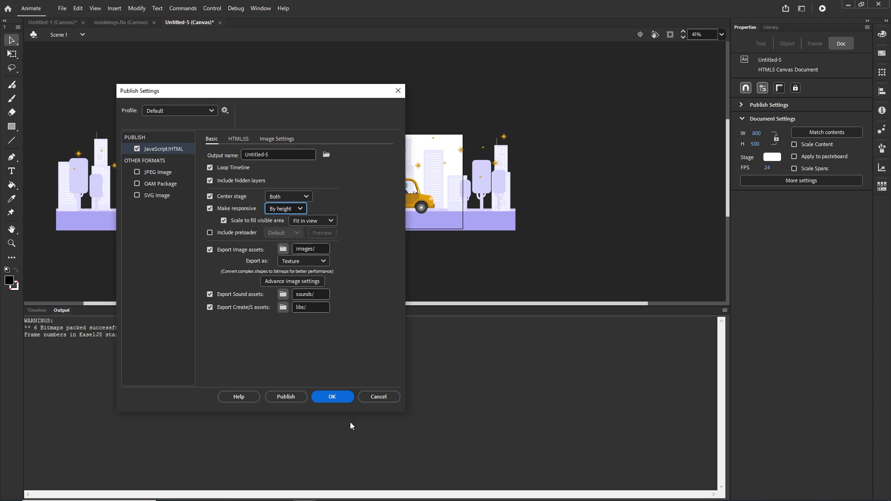
pyautogui.click(332, 397)
pyautogui.hotkey('ctrl', 'Return')
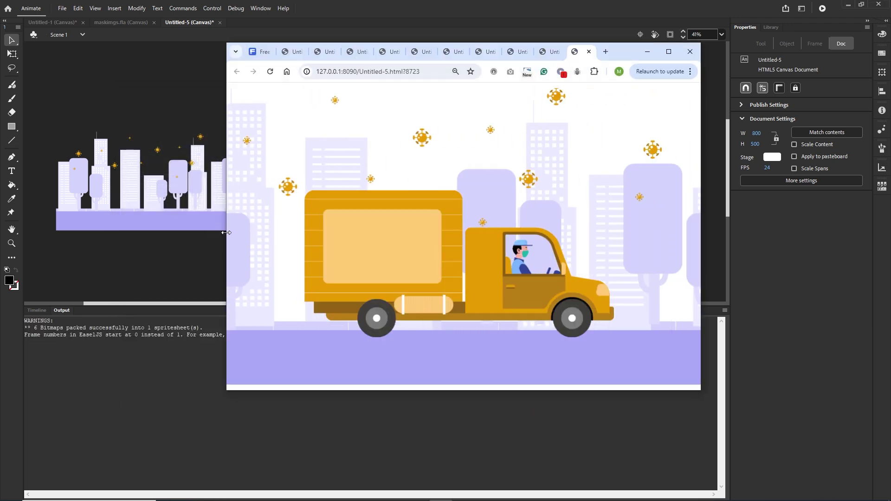
# Widen and shorten the browser window to examine the By height scaling, and minimize the window
pyautogui.moveTo(226, 232); pyautogui.dragTo(132, 218)
pyautogui.moveTo(415, 390); pyautogui.dragTo(464, 361)
pyautogui.click(647, 51)
# Set Make responsive back to Both in the Publish Settings and apply the change
pyautogui.click(61, 8)
pyautogui.click(100, 182)
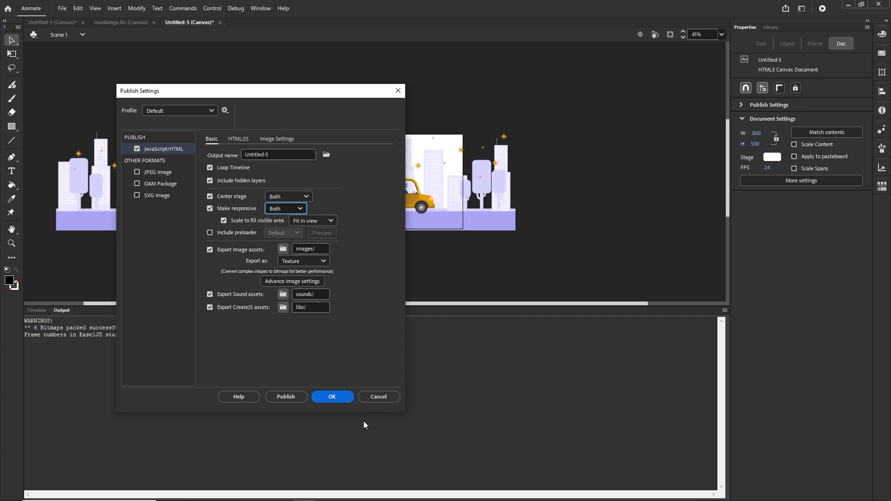
pyautogui.click(324, 397)
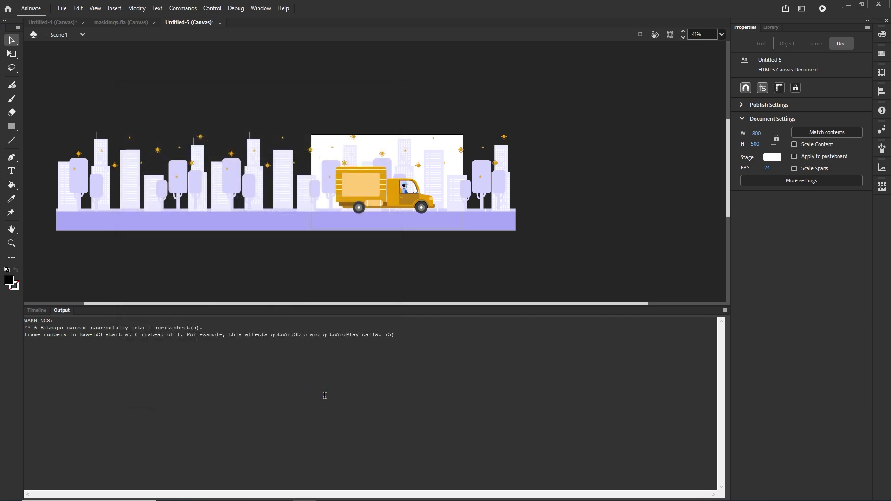
# Examine the Scale to fill visible area options in the van document's Publish Settings, and close the dialog without changes
pyautogui.click(63, 8)
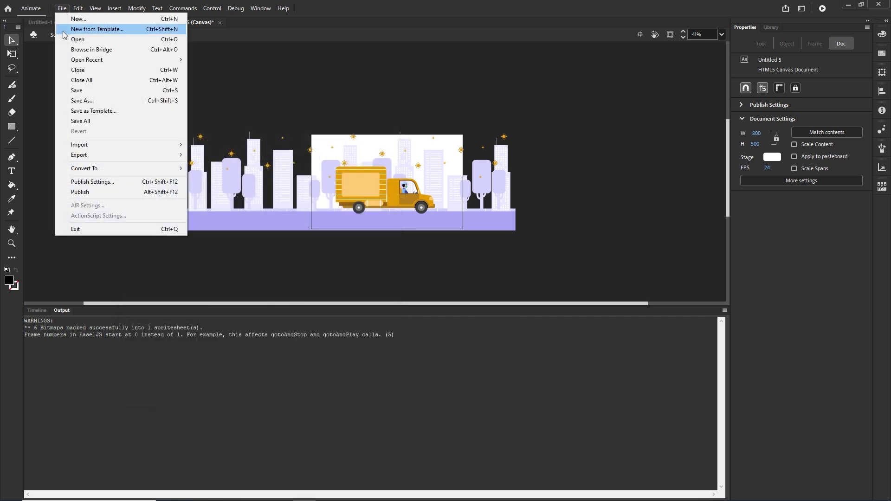
pyautogui.click(104, 183)
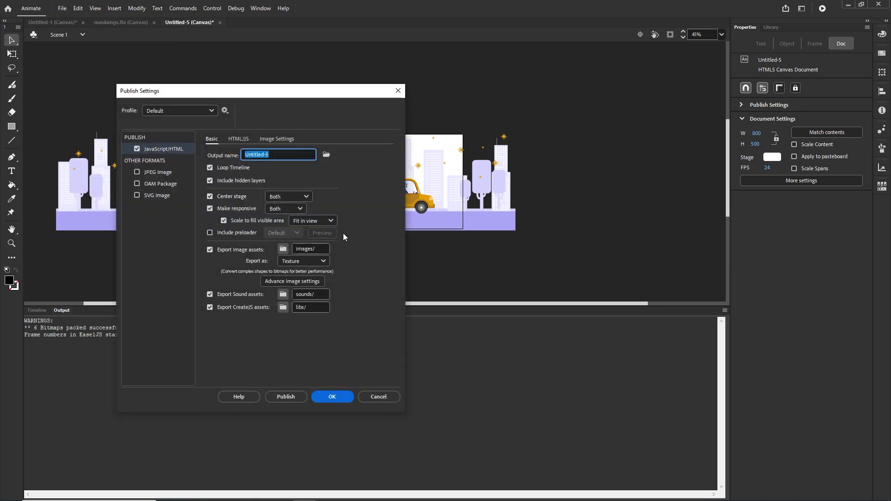
pyautogui.click(330, 220)
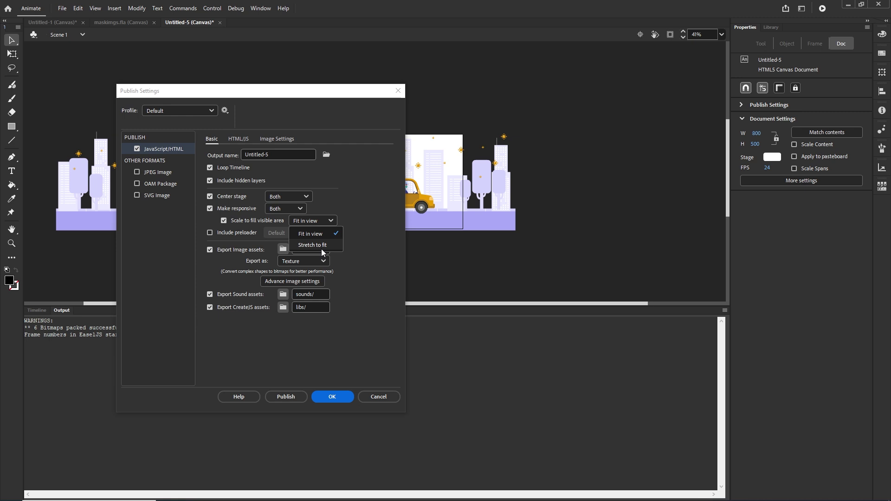
pyautogui.click(380, 398)
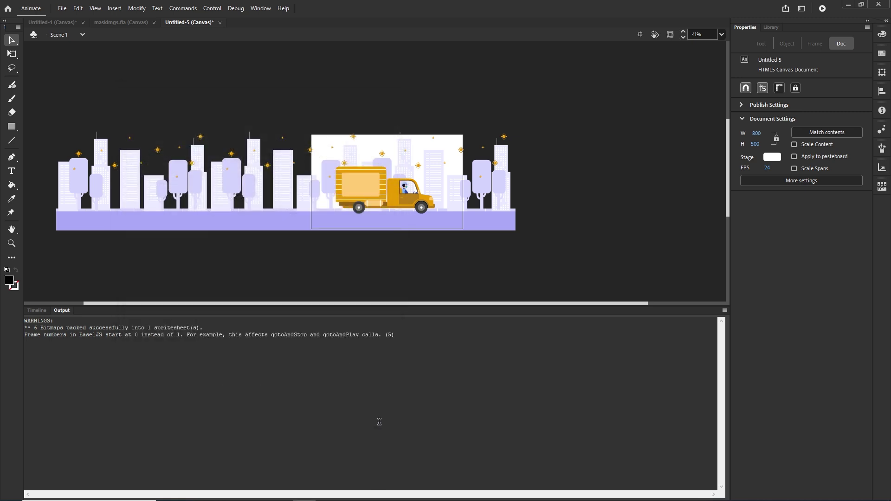
# Switch to the maskimgs.fla document, preview it in a maximized browser window, and return to Animate
pyautogui.click(116, 23)
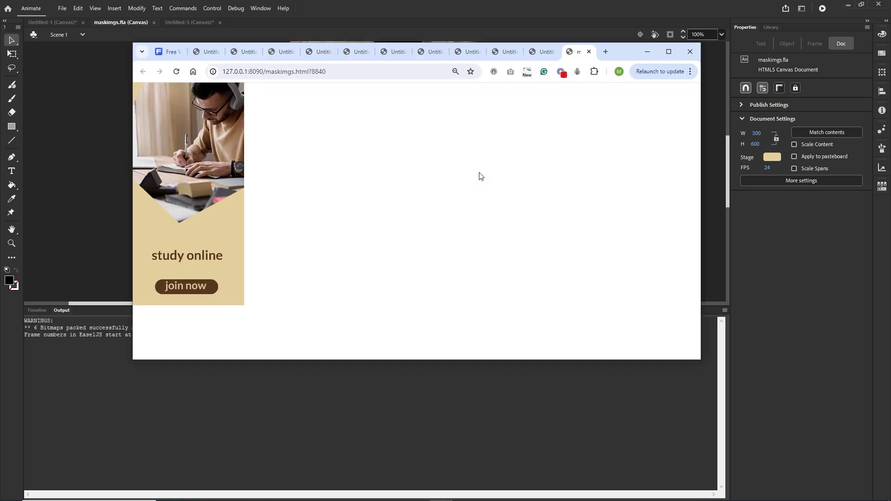
pyautogui.click(672, 54)
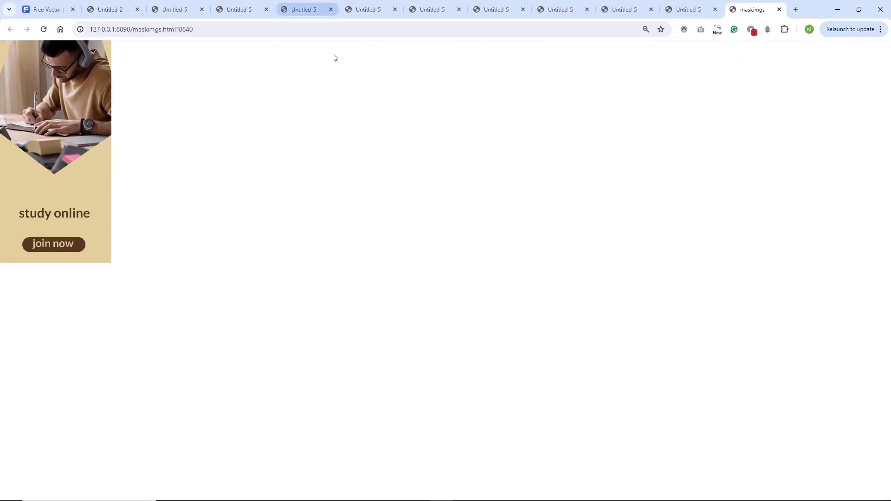
pyautogui.click(304, 493)
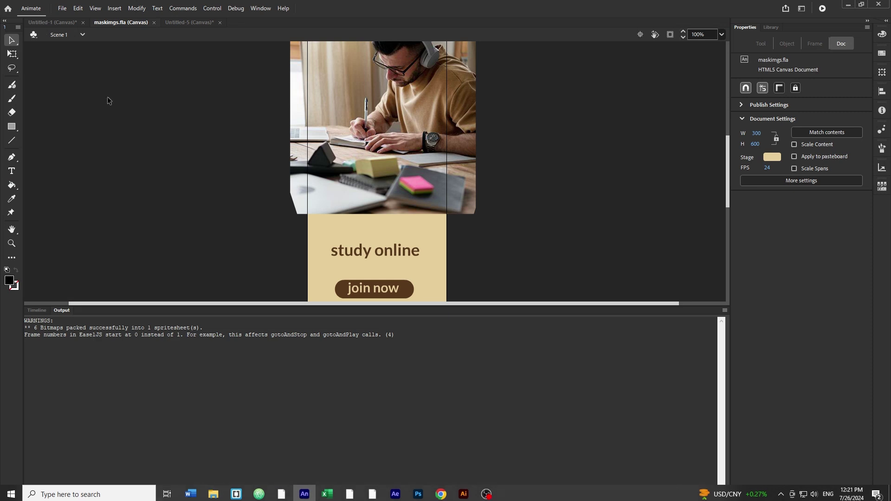
# Enable Make responsive for Both and Scale to fill visible area with Fit in view for maskimgs.fla, and preview it in the browser
pyautogui.click(62, 7)
pyautogui.click(113, 182)
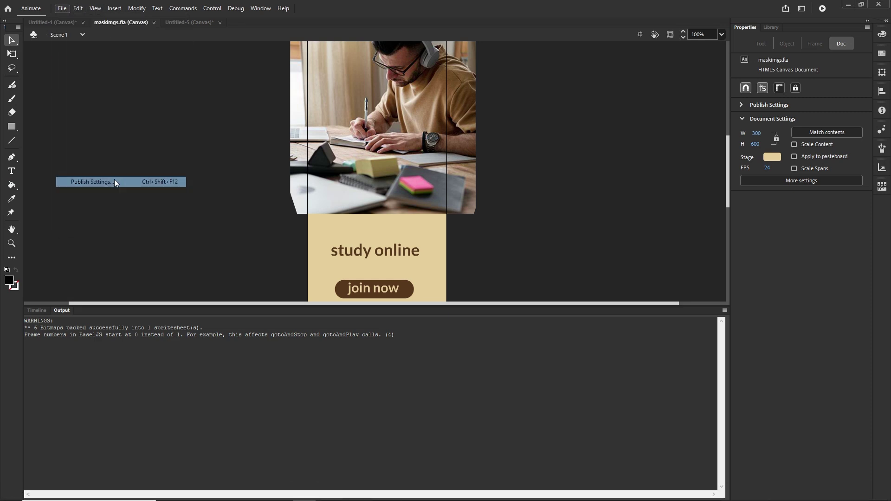
pyautogui.click(209, 208)
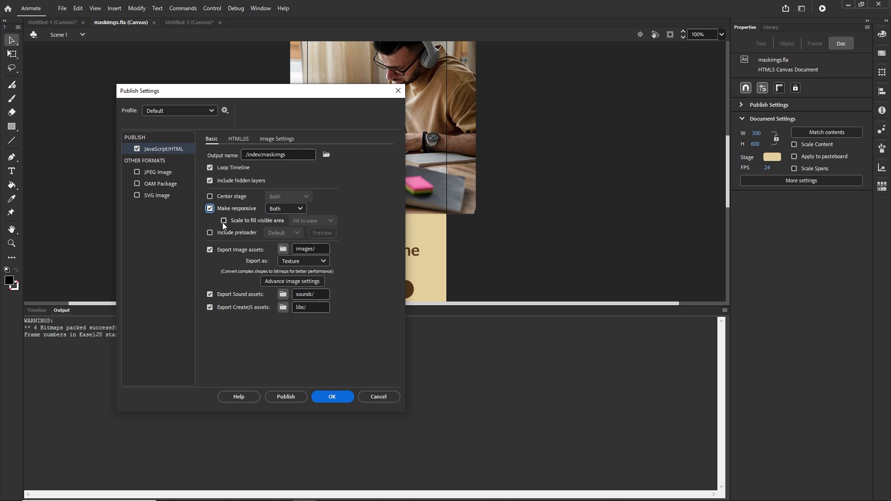
pyautogui.click(222, 222)
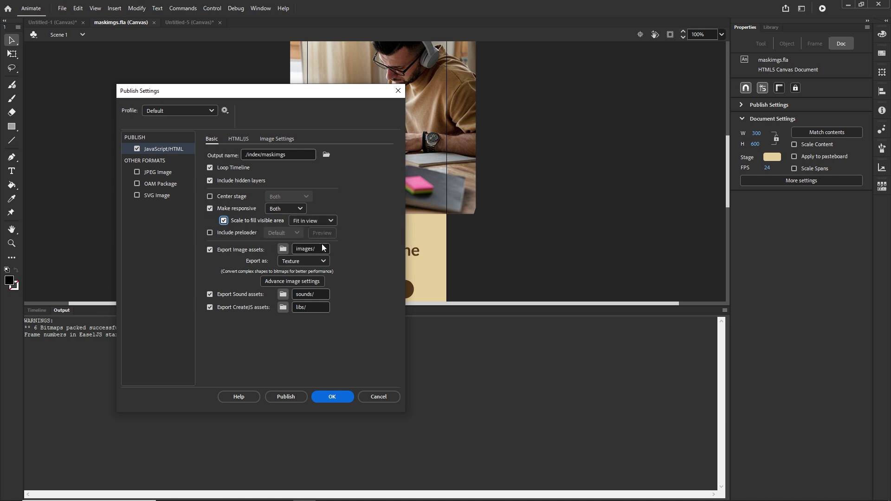
pyautogui.click(336, 397)
pyautogui.hotkey('ctrl', 'Return')
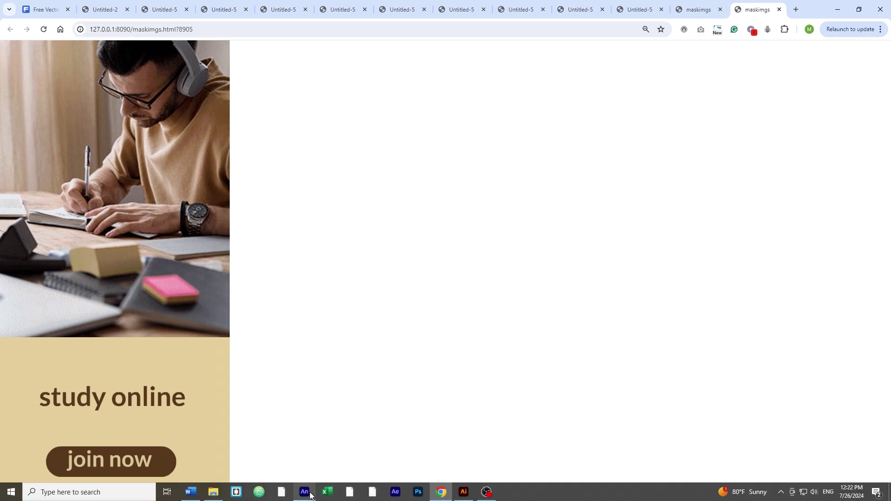
# Change maskimgs.fla's Scale to fill visible area option to Stretch to fit in the Publish Settings, and preview it in the browser
pyautogui.click(312, 496)
pyautogui.click(62, 9)
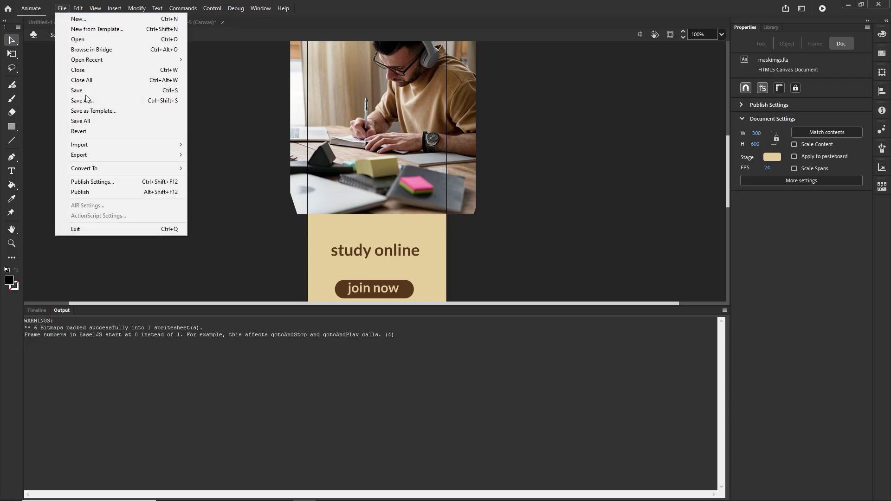
pyautogui.click(105, 182)
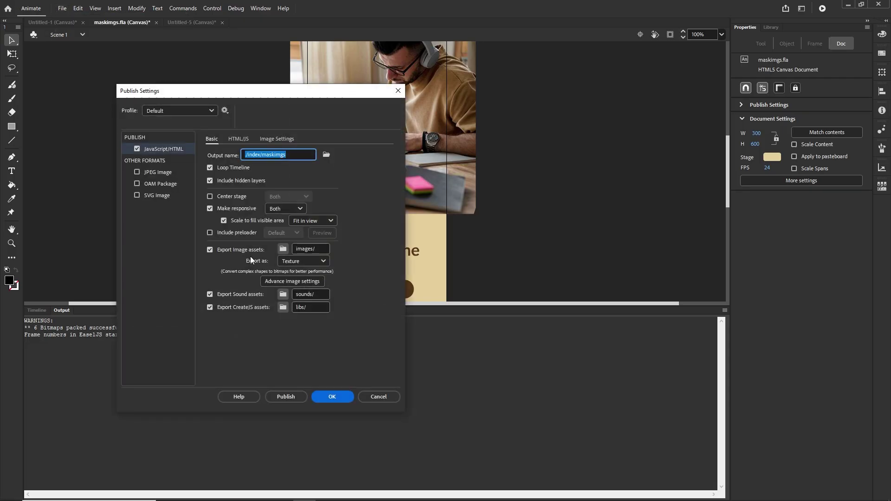
pyautogui.click(330, 224)
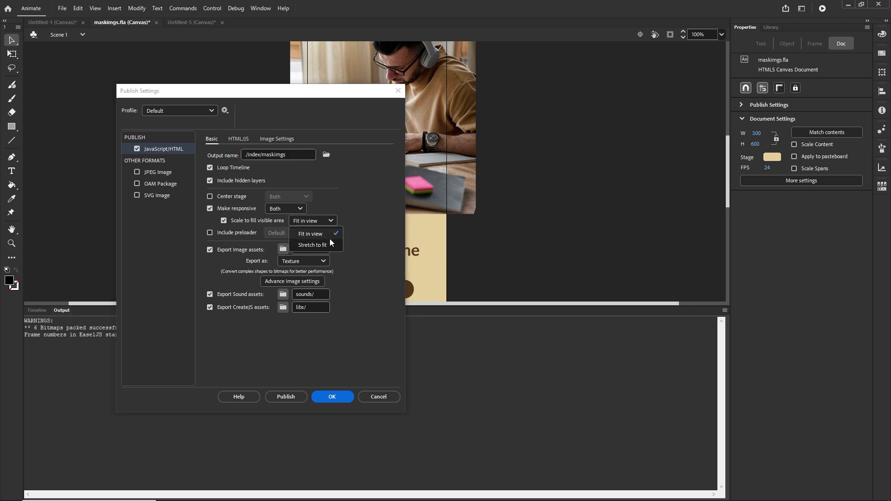
pyautogui.click(307, 246)
pyautogui.click(337, 398)
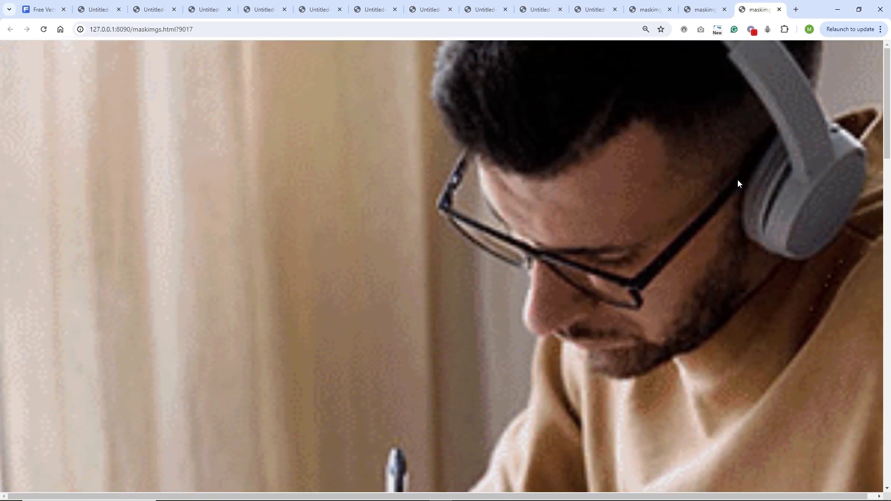
# Look over the full height of the stretched banner preview in the browser, and return to Animate
pyautogui.scroll(-20, 635, 215)
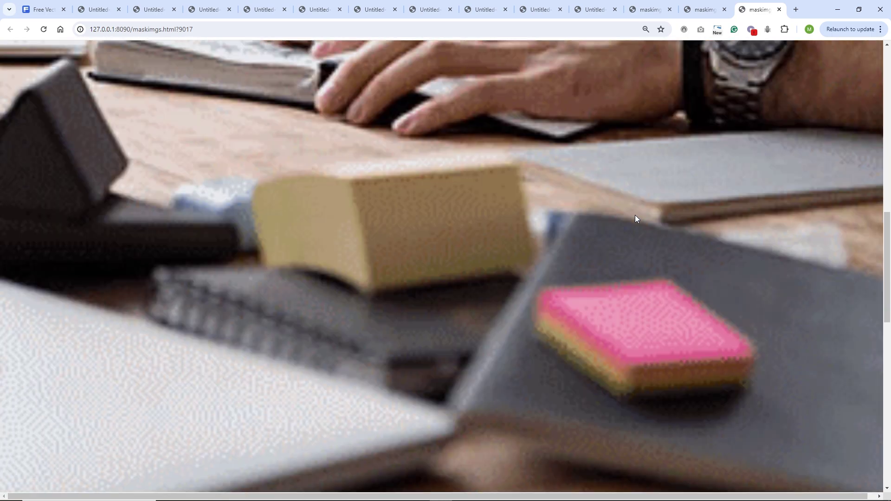
pyautogui.scroll(-3, 635, 215)
pyautogui.scroll(20, 634, 215)
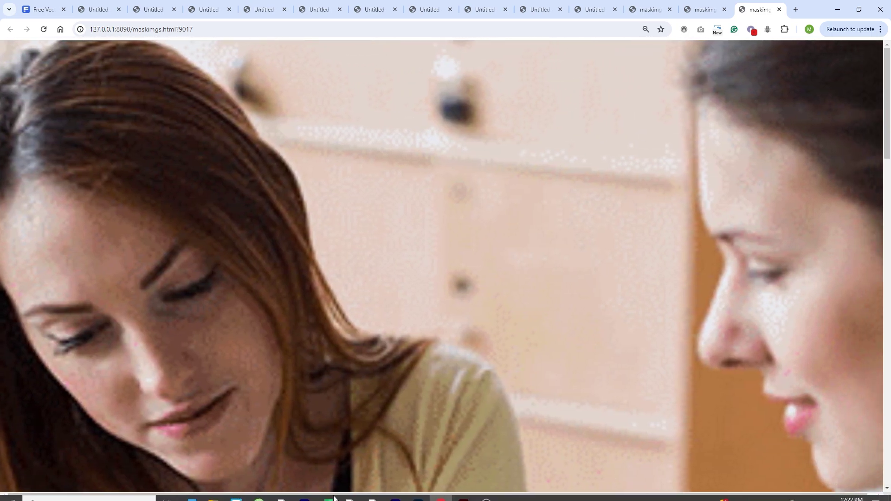
pyautogui.moveTo(334, 492)
pyautogui.click(305, 492)
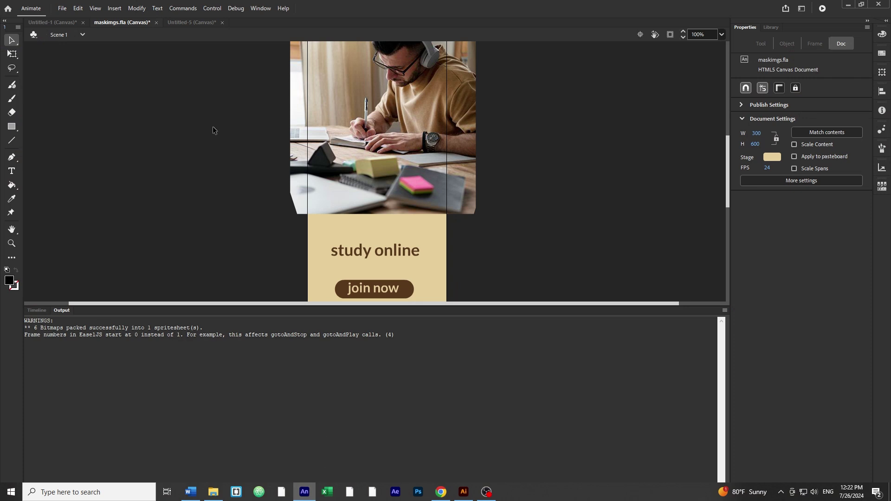
# Switch to the Untitled-5 document and open its Publish Settings to review the centering and responsive options
pyautogui.click(57, 22)
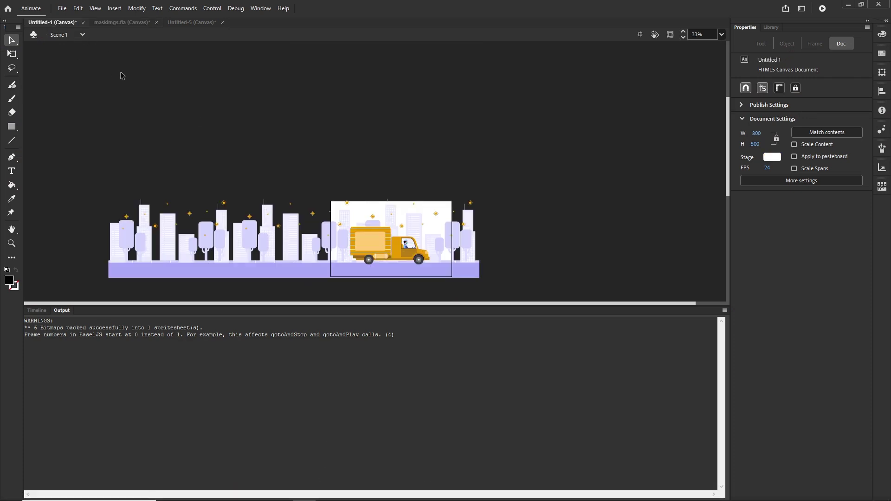
pyautogui.click(192, 22)
pyautogui.click(61, 8)
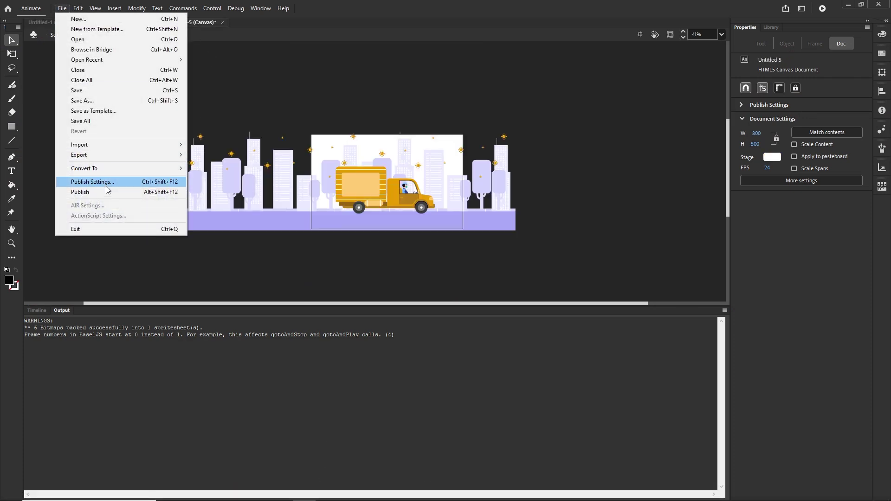
pyautogui.click(107, 186)
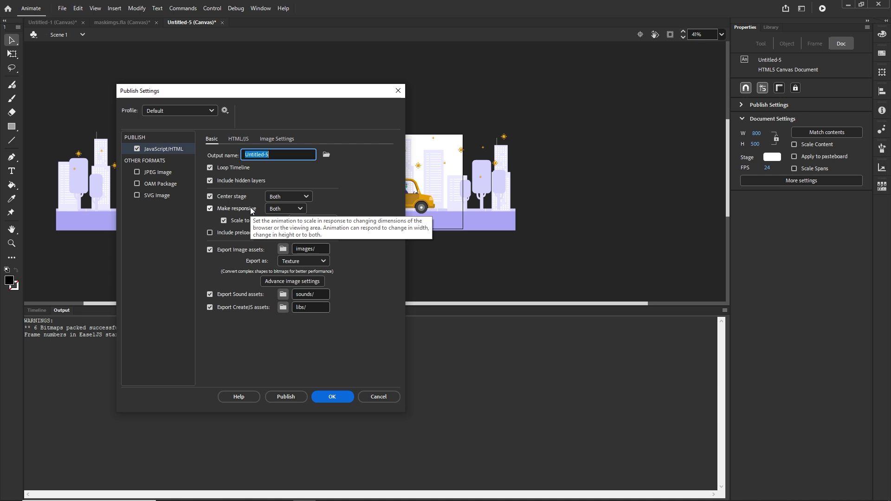
# Switch to the browser and view the Freepik page with the source delivery service vector
pyautogui.moveTo(385, 496)
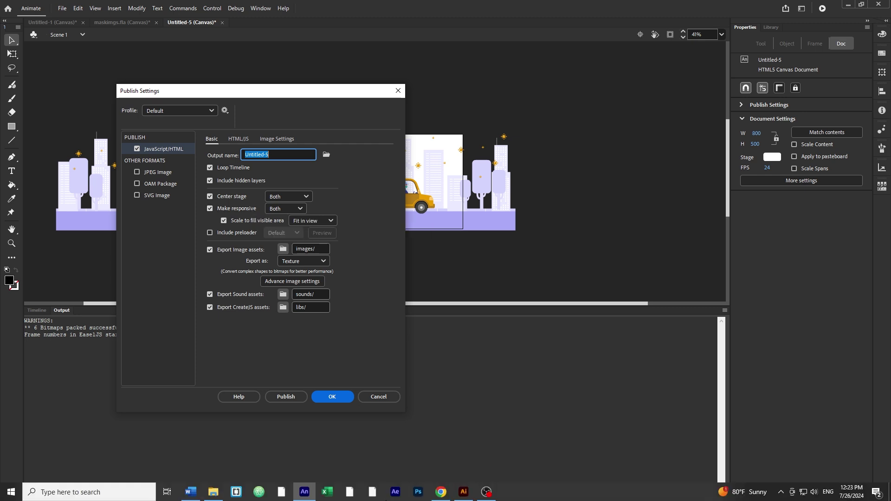
pyautogui.click(439, 495)
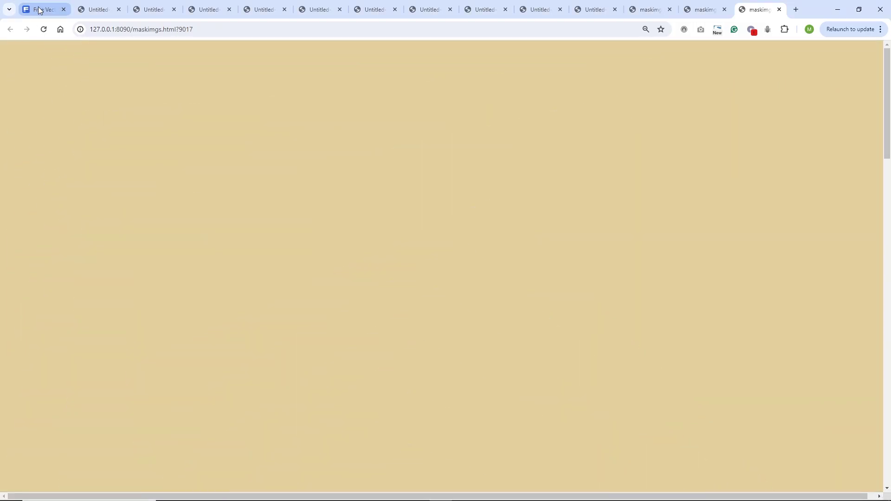
pyautogui.hotkey('ctrl', '1')
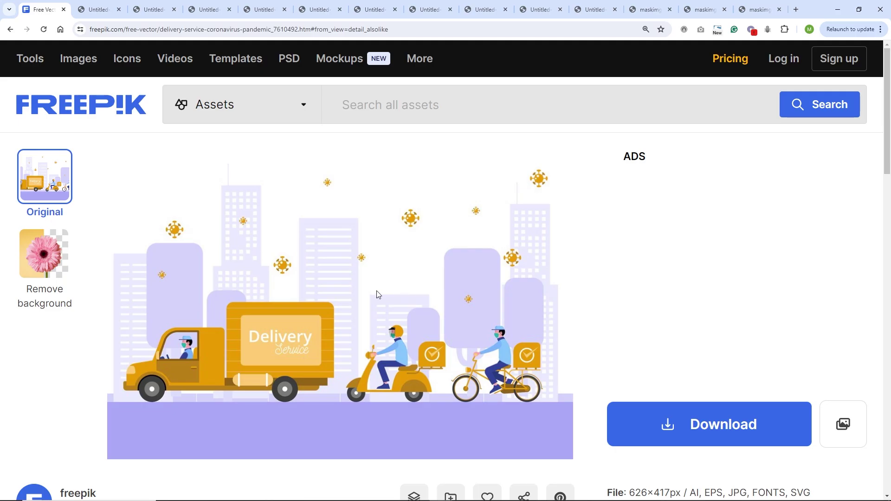
pyautogui.moveTo(364, 497)
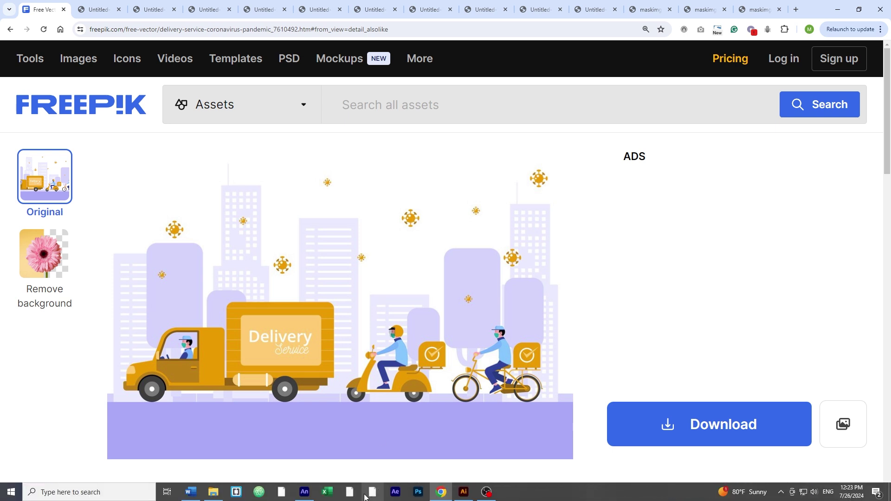